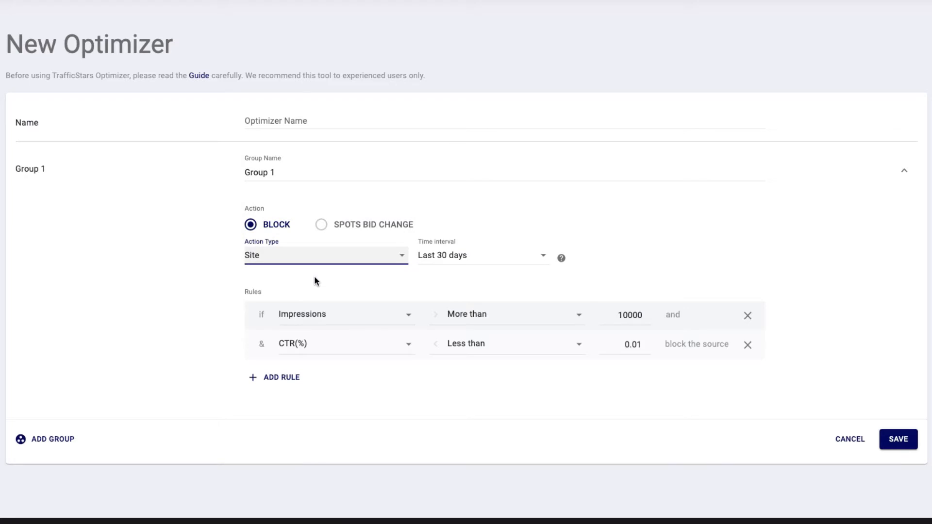
Name the new optimizer Low CTR and save it with its default impressions and CTR blocking rules.
{"action": "left_click", "coordinate": [476, 320]}
{"action": "left_click", "coordinate": [627, 313]}
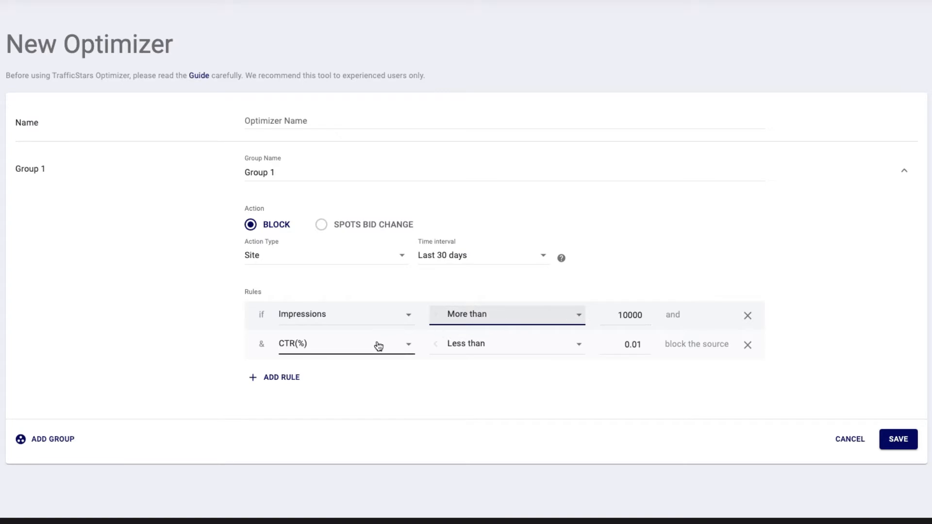
{"action": "left_click", "coordinate": [628, 345]}
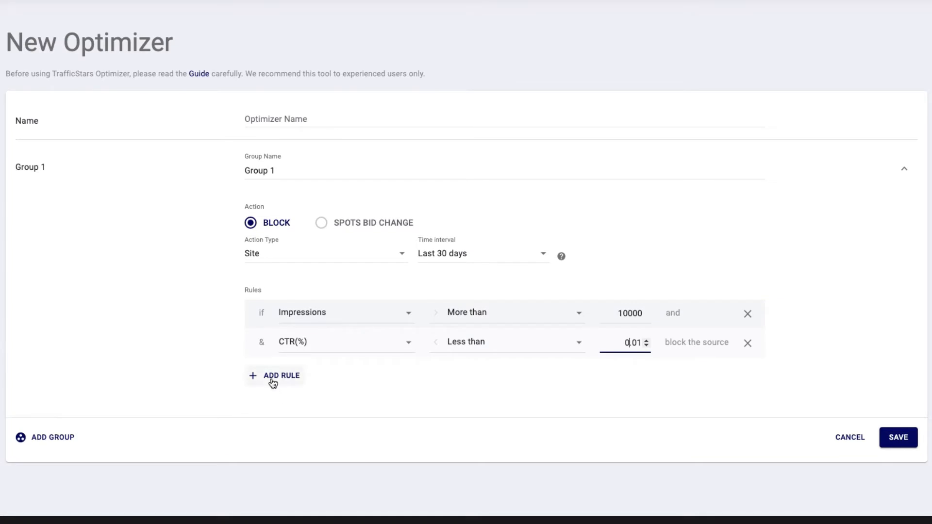
{"action": "left_click", "coordinate": [276, 120]}
{"action": "type", "text": "Low"}
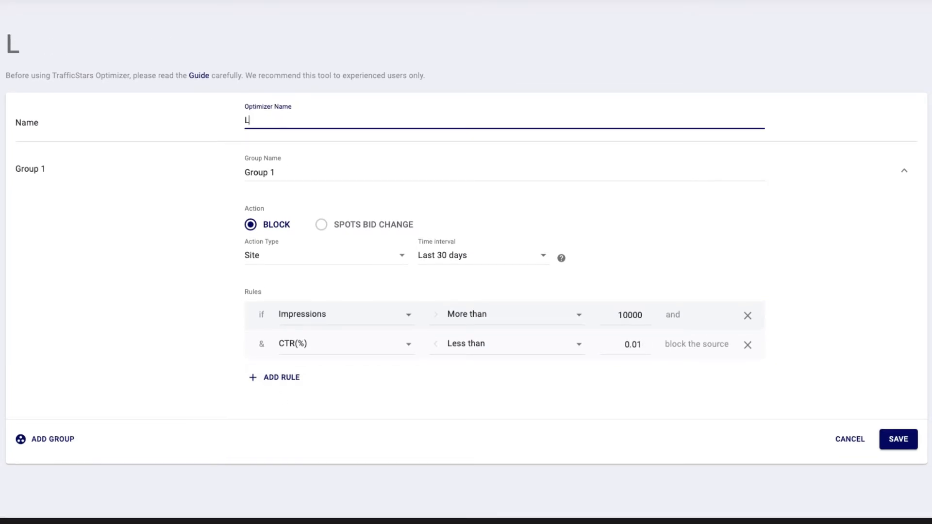
{"action": "type", "text": " CTR"}
{"action": "left_click", "coordinate": [898, 438]}
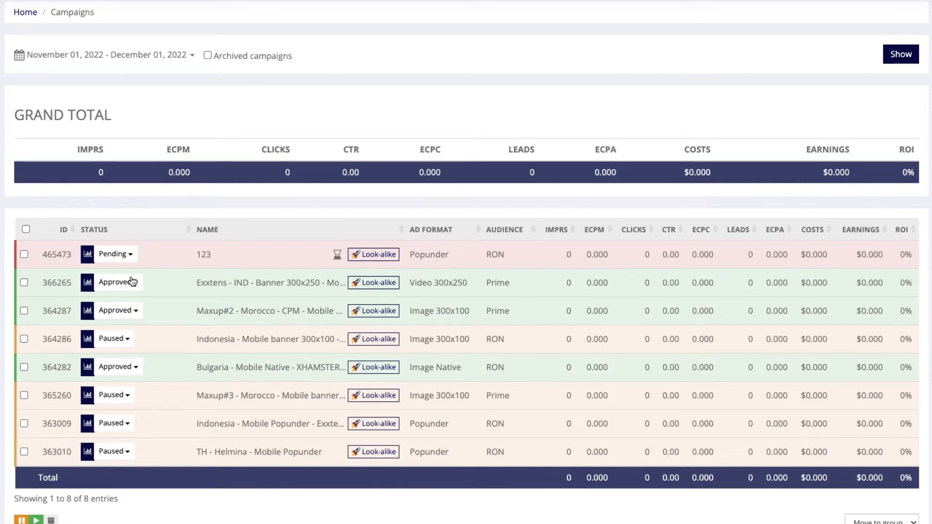
Open the pending campaign 123 for editing and expand its optimizer settings.
{"action": "left_click", "coordinate": [124, 252]}
{"action": "left_click", "coordinate": [122, 277]}
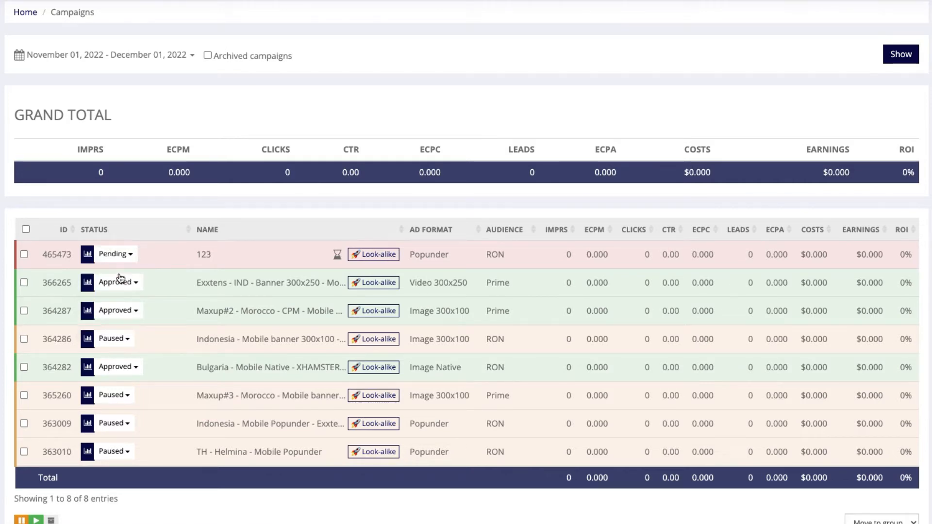
{"action": "scroll", "coordinate": [71, 193], "scroll_direction": "down", "scroll_amount": 9}
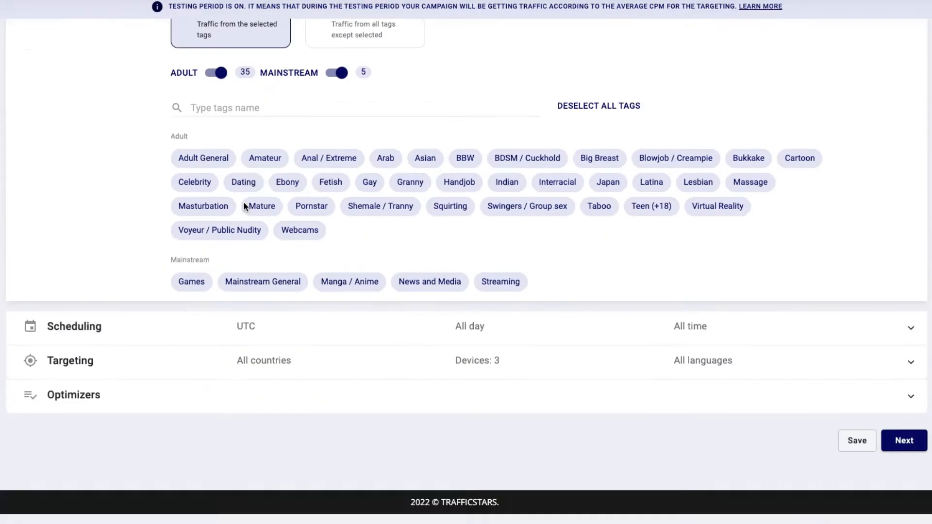
{"action": "left_click", "coordinate": [206, 423]}
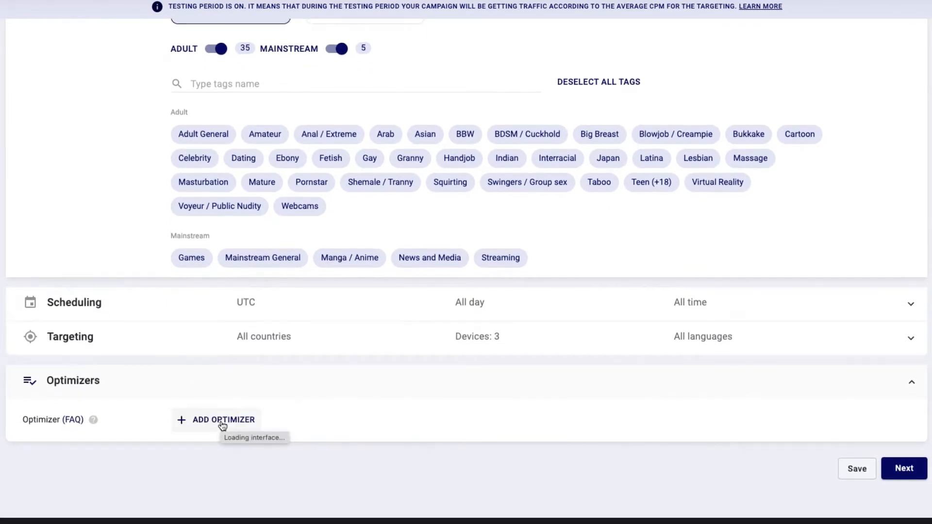
Assign the Low CTR optimizer to the campaign and save the campaign.
{"action": "left_click", "coordinate": [221, 420]}
{"action": "left_click", "coordinate": [783, 112]}
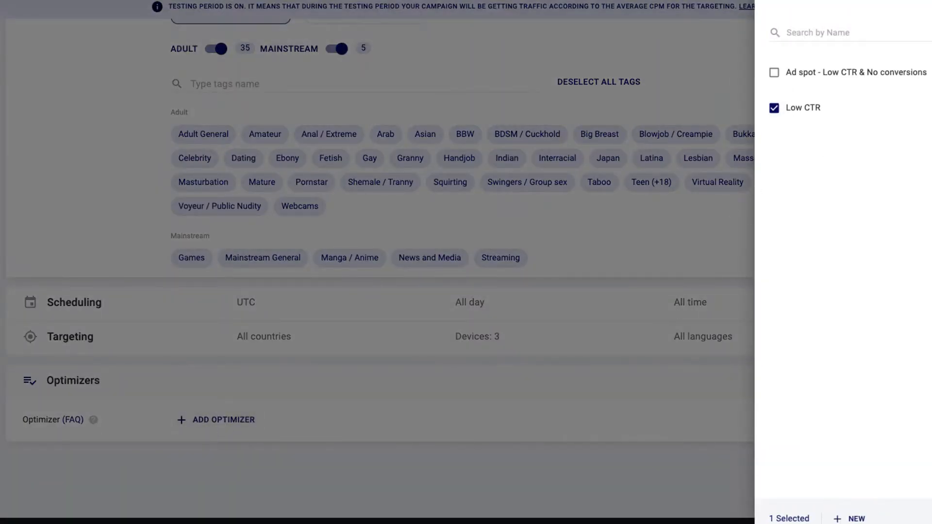
{"action": "left_click", "coordinate": [927, 519]}
{"action": "left_click", "coordinate": [857, 467]}
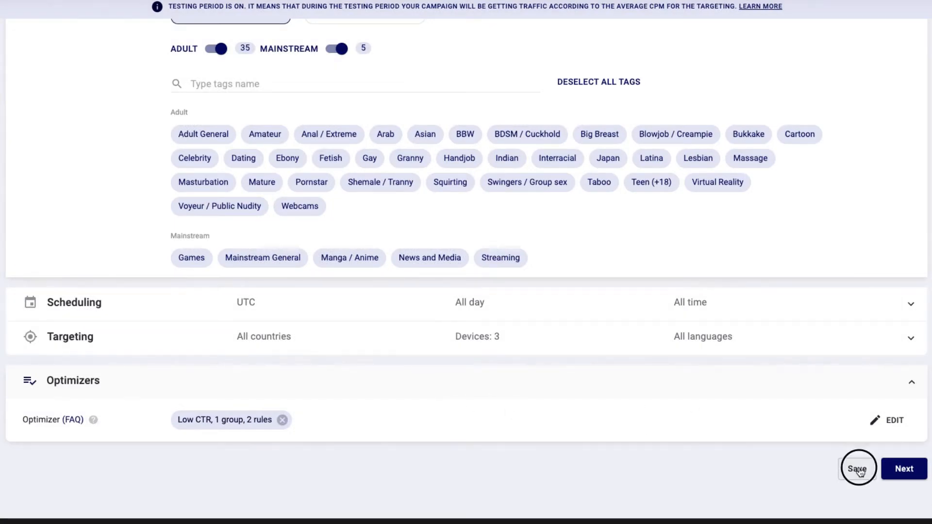
{"action": "left_click", "coordinate": [469, 376]}
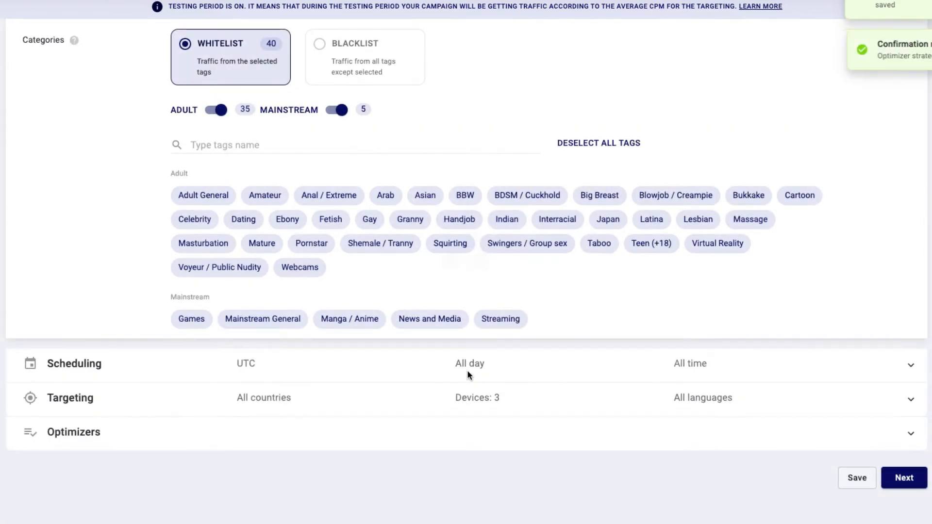
{"action": "scroll", "coordinate": [469, 376], "scroll_direction": "up", "scroll_amount": 8}
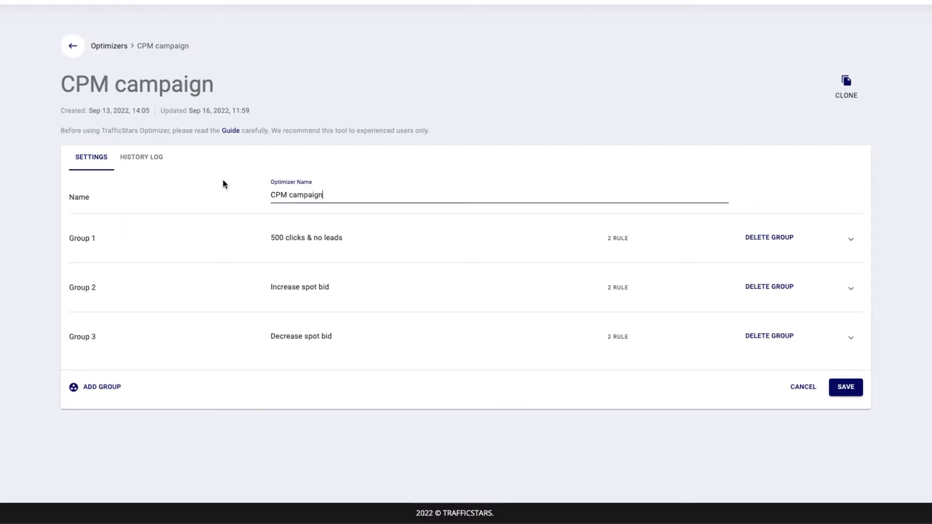
Review the history log of the CPM campaign optimizer, including its bid changes and assignments.
{"action": "left_click", "coordinate": [145, 166]}
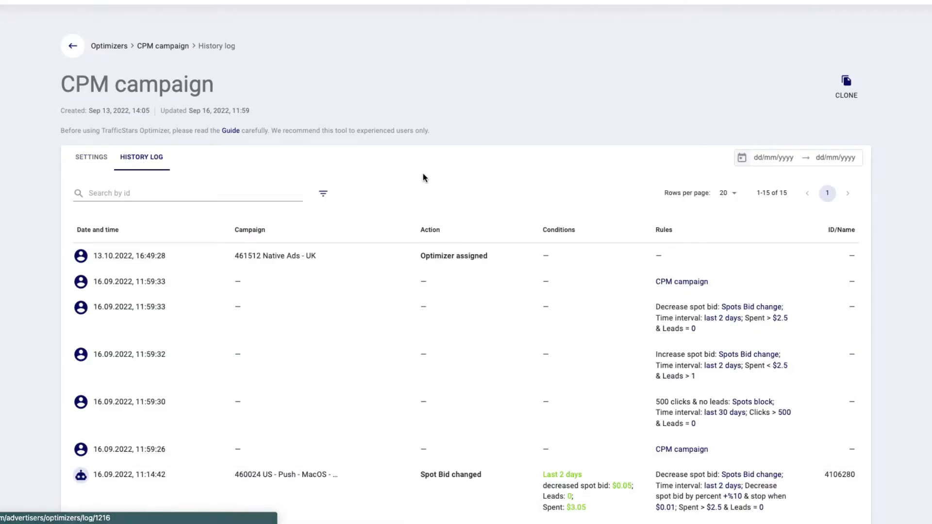
{"action": "scroll", "coordinate": [424, 173], "scroll_direction": "down", "scroll_amount": 3}
{"action": "scroll", "coordinate": [424, 174], "scroll_direction": "down", "scroll_amount": 5}
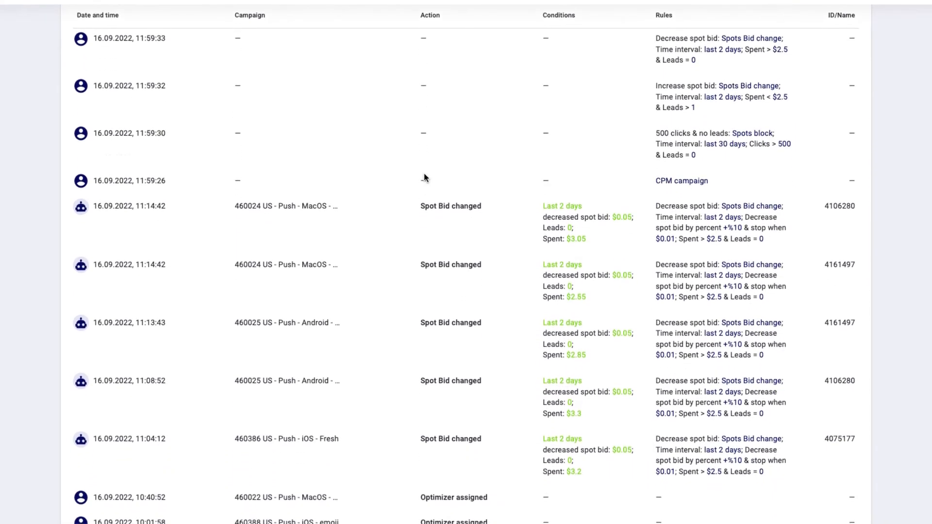
{"action": "scroll", "coordinate": [423, 172], "scroll_direction": "up", "scroll_amount": 6}
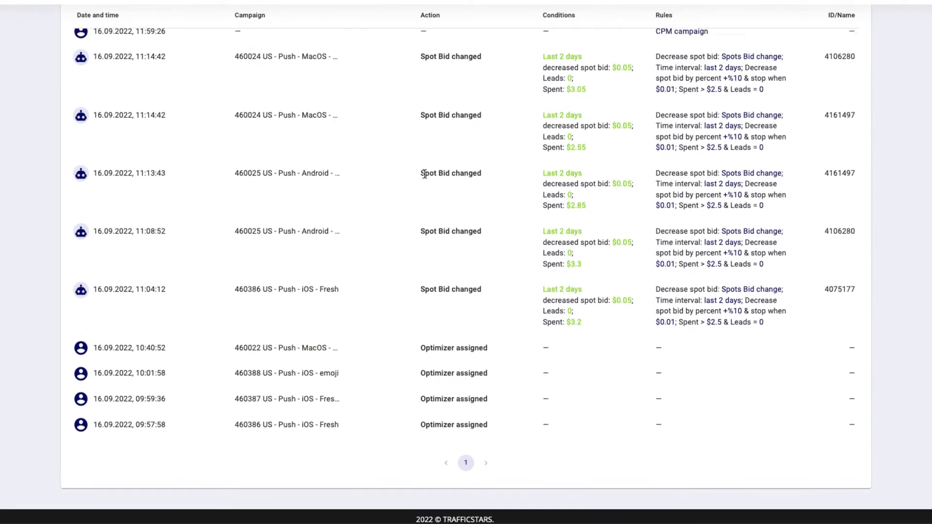
{"action": "scroll", "coordinate": [424, 173], "scroll_direction": "up", "scroll_amount": 1}
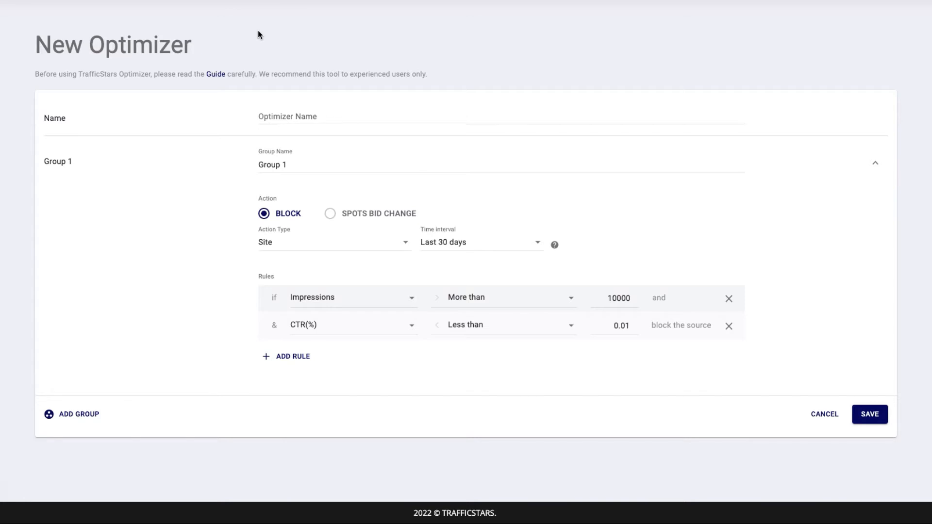
Name the new optimizer CPL offer and its first group Block underperforming spots.
{"action": "left_click", "coordinate": [272, 114]}
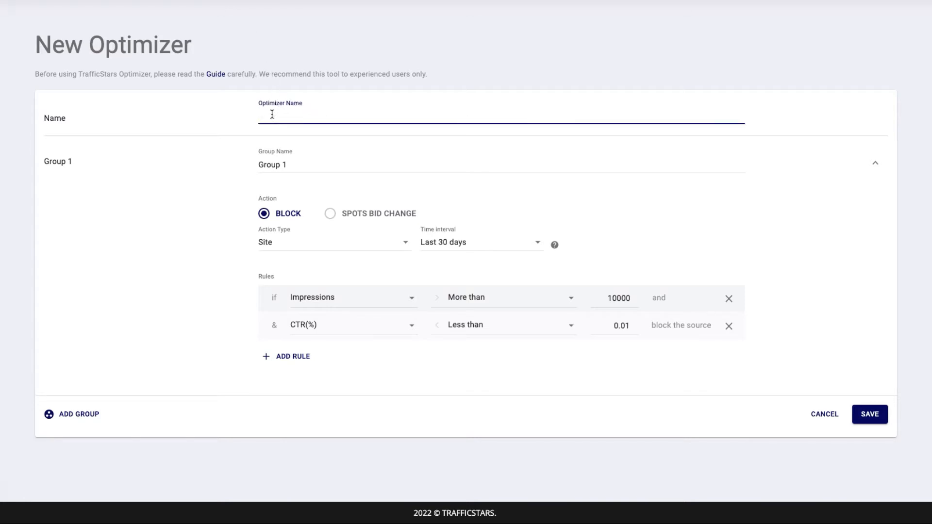
{"action": "type", "text": "CPL offer"}
{"action": "triple_click", "coordinate": [299, 162]}
{"action": "type", "text": "Block underperforming spots"}
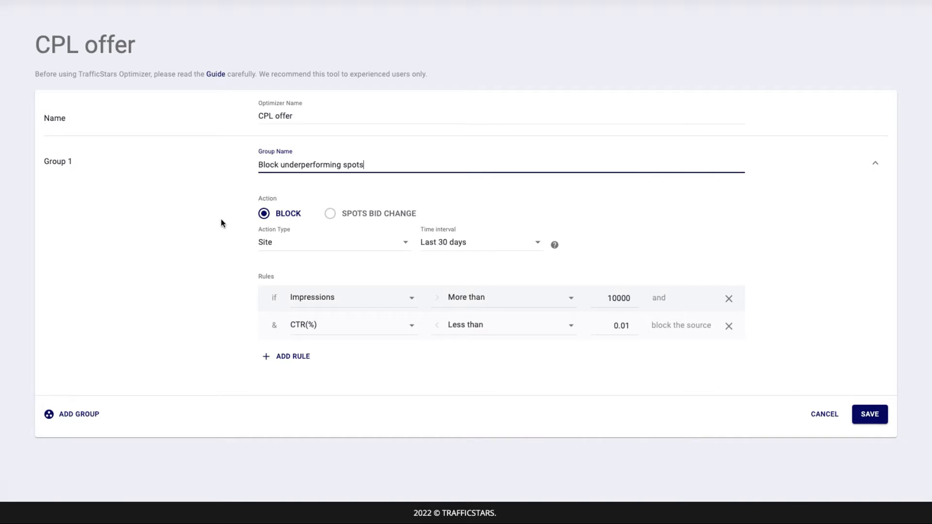
Set the first group's action type to Spot and its first rule to Spent more than 5.
{"action": "left_click", "coordinate": [272, 240]}
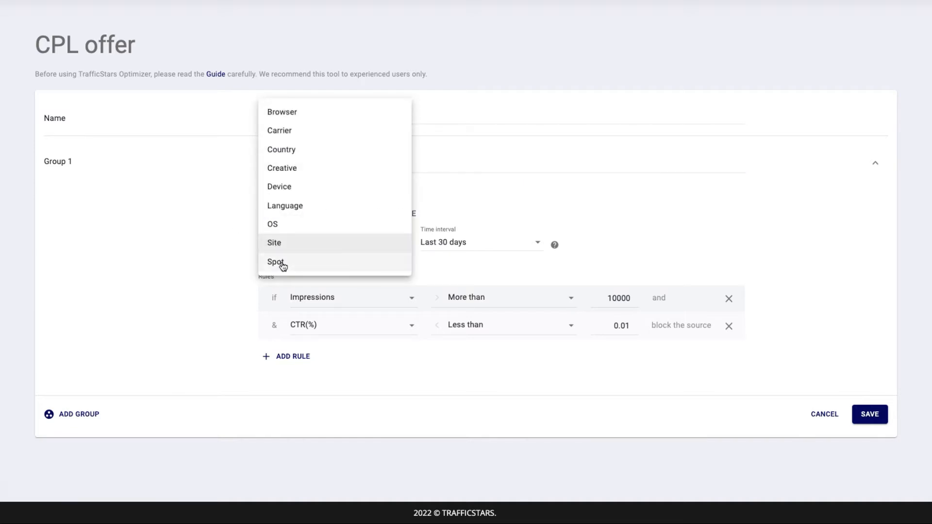
{"action": "left_click", "coordinate": [281, 263]}
{"action": "left_click", "coordinate": [312, 297]}
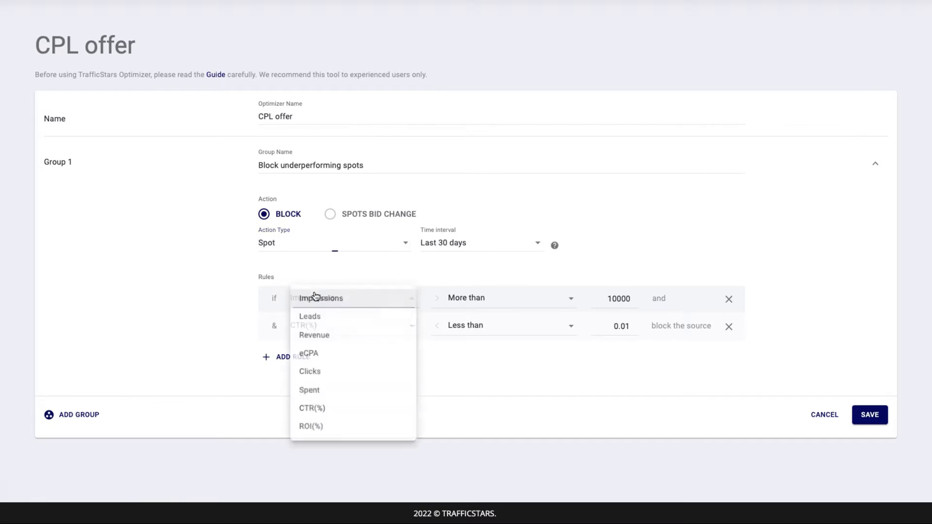
{"action": "left_click", "coordinate": [321, 391]}
{"action": "double_click", "coordinate": [617, 299]}
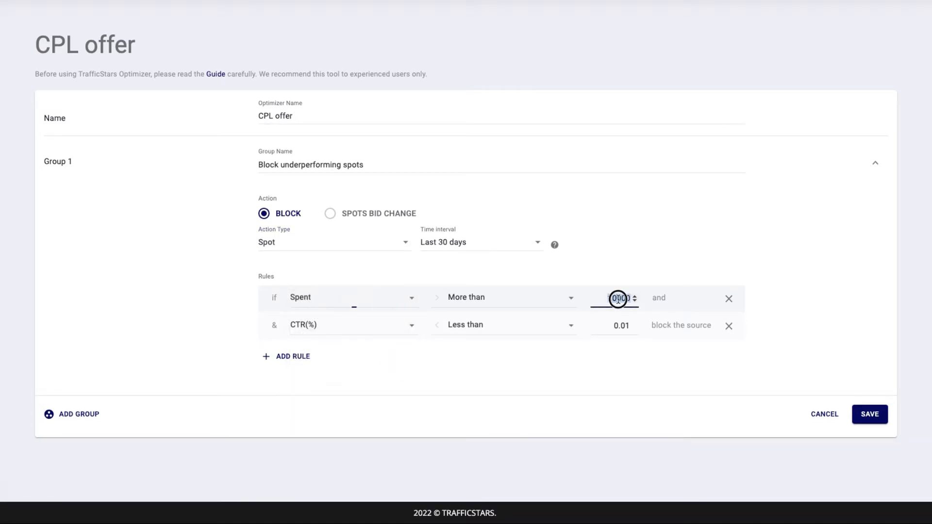
{"action": "type", "text": "5"}
Set the first group's second rule to Leads less than 1.
{"action": "left_click", "coordinate": [378, 330]}
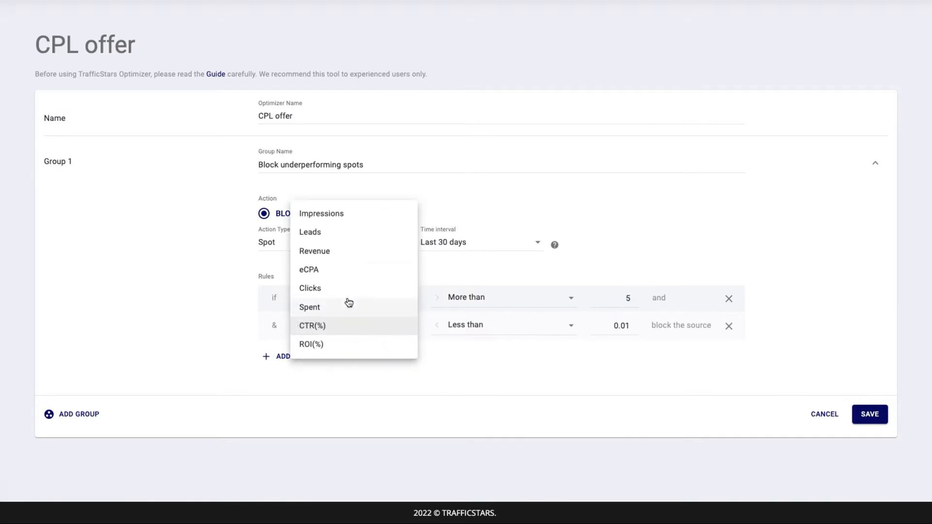
{"action": "left_click", "coordinate": [332, 233]}
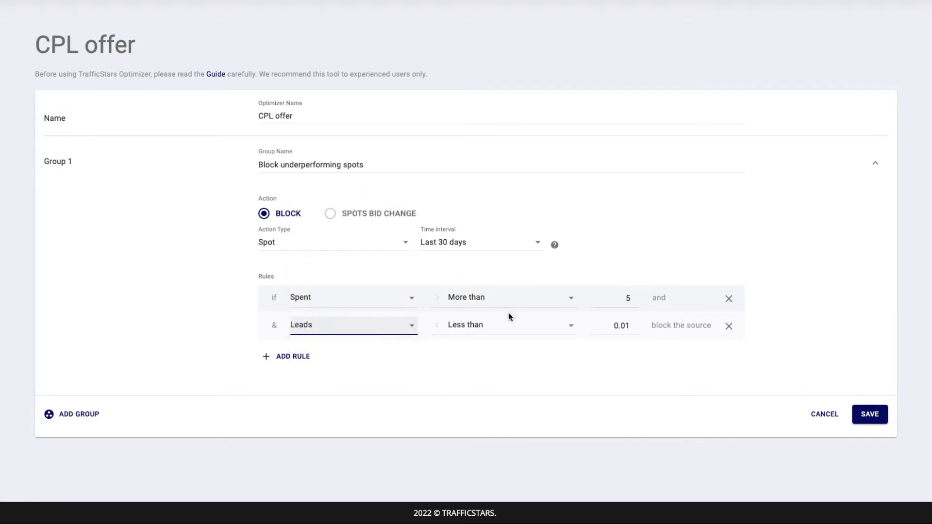
{"action": "double_click", "coordinate": [612, 329]}
{"action": "type", "text": "1"}
{"action": "left_click", "coordinate": [461, 358]}
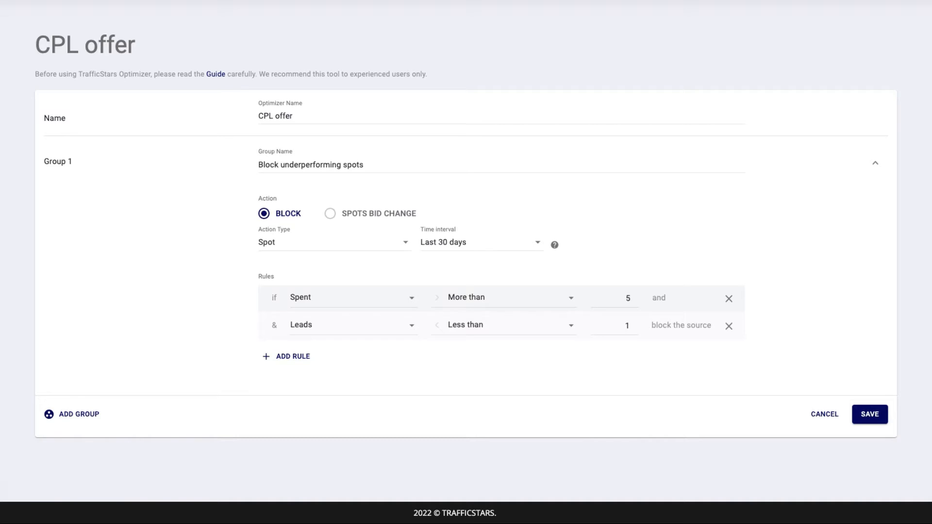
Add a second group named Block too high eCPA spots with the action type Spot.
{"action": "left_click", "coordinate": [92, 414]}
{"action": "scroll", "coordinate": [340, 330], "scroll_direction": "down", "scroll_amount": 4}
{"action": "left_click_drag", "start_coordinate": [344, 210], "coordinate": [229, 210]}
{"action": "type", "text": "Block too high eCPA"}
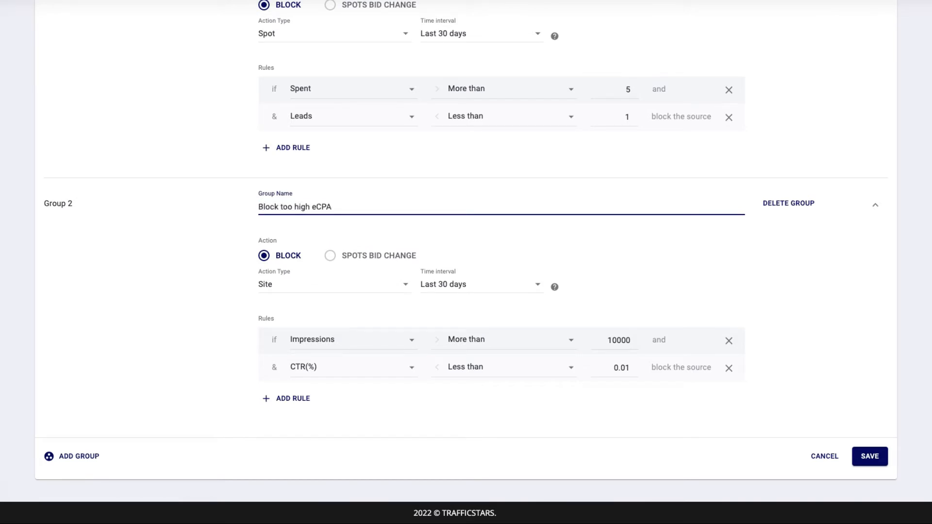
{"action": "type", "text": " spots"}
{"action": "left_click", "coordinate": [265, 283]}
{"action": "left_click", "coordinate": [275, 305]}
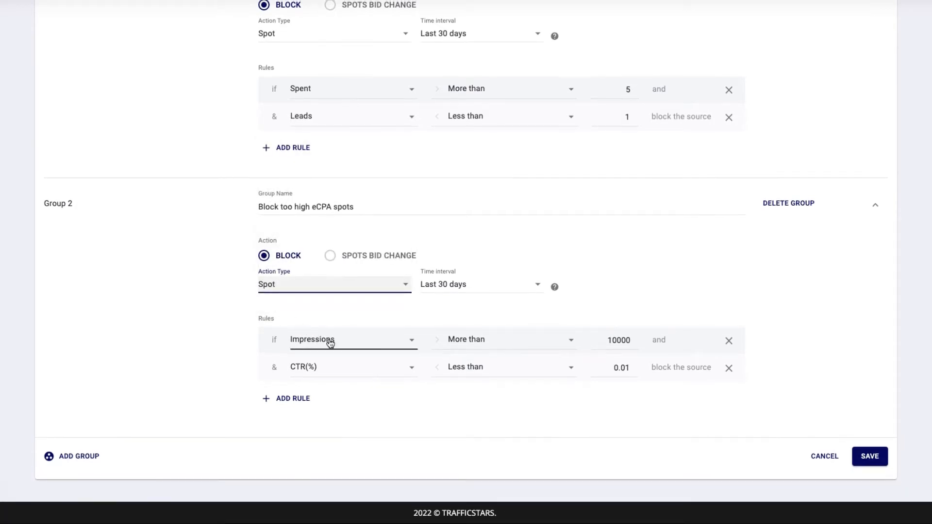
Set the second group's first rule to eCPA more than 5.
{"action": "left_click", "coordinate": [343, 344]}
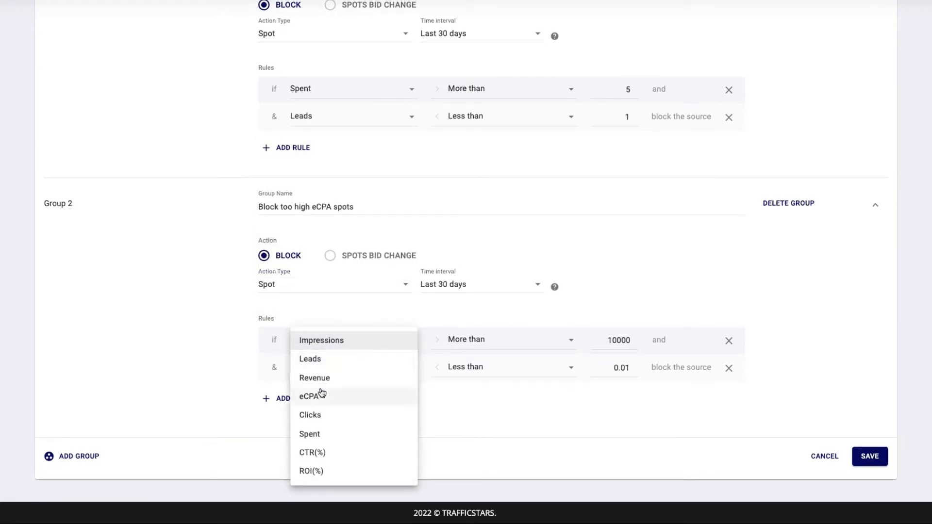
{"action": "left_click", "coordinate": [321, 395]}
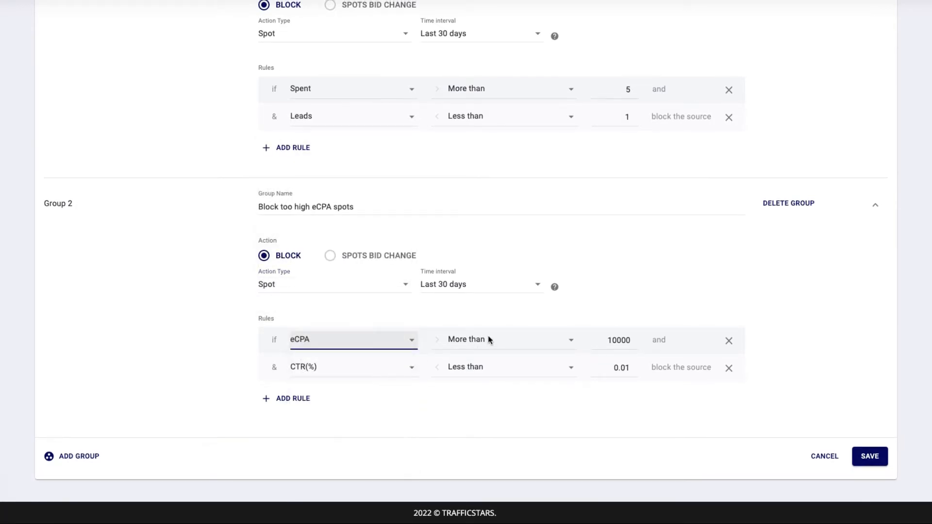
{"action": "double_click", "coordinate": [621, 340]}
{"action": "key", "text": "BackSpace"}
{"action": "type", "text": "5"}
Set the second group's second rule to Leads more than 0.
{"action": "left_click", "coordinate": [320, 372]}
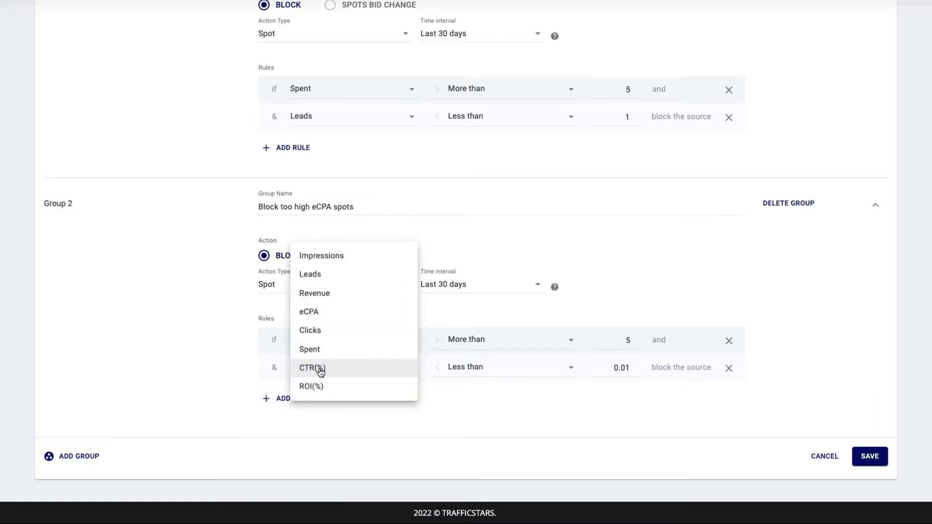
{"action": "left_click", "coordinate": [323, 280]}
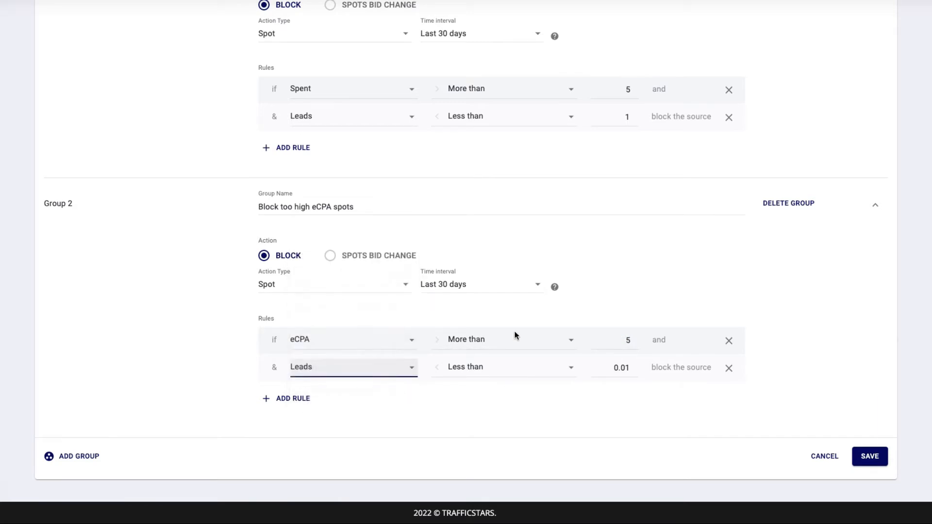
{"action": "left_click", "coordinate": [484, 372]}
{"action": "left_click", "coordinate": [484, 385]}
{"action": "left_click_drag", "start_coordinate": [597, 372], "coordinate": [667, 372]}
{"action": "type", "text": "0"}
Add a third group to the optimizer and name it Block ad creative with a low CTR.
{"action": "left_click", "coordinate": [77, 456]}
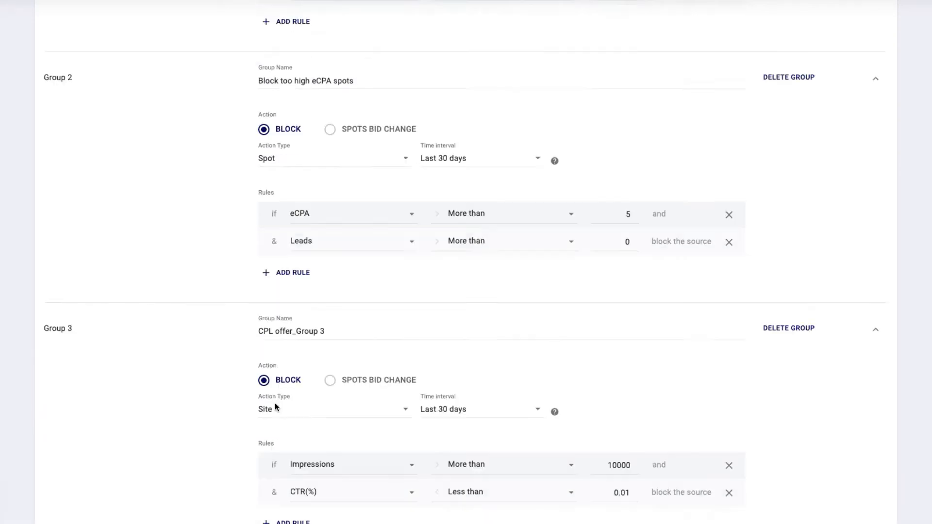
{"action": "left_click_drag", "start_coordinate": [325, 207], "coordinate": [231, 206]}
{"action": "type", "text": "Block ad creative with a low CTR"}
Set the third group's action type to Creative and replace the last digit of its CTR threshold with 5.
{"action": "left_click", "coordinate": [277, 283]}
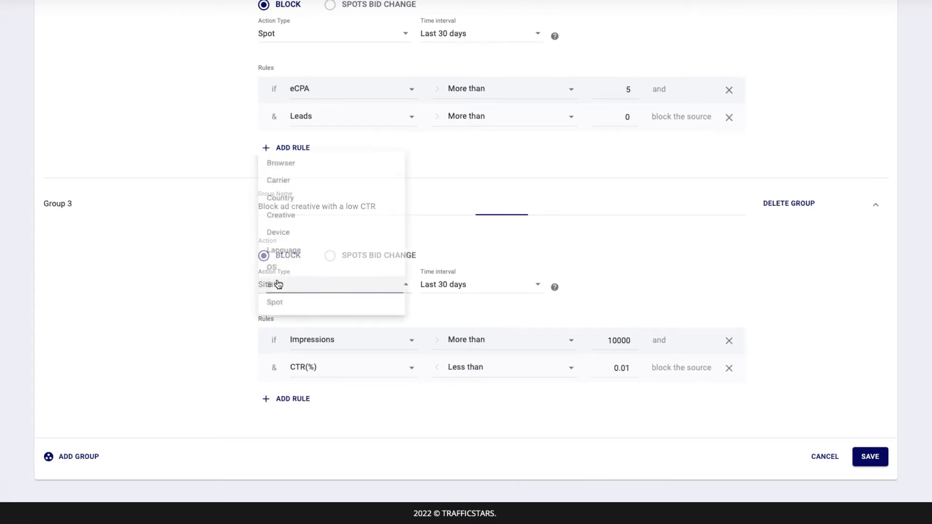
{"action": "left_click", "coordinate": [296, 212]}
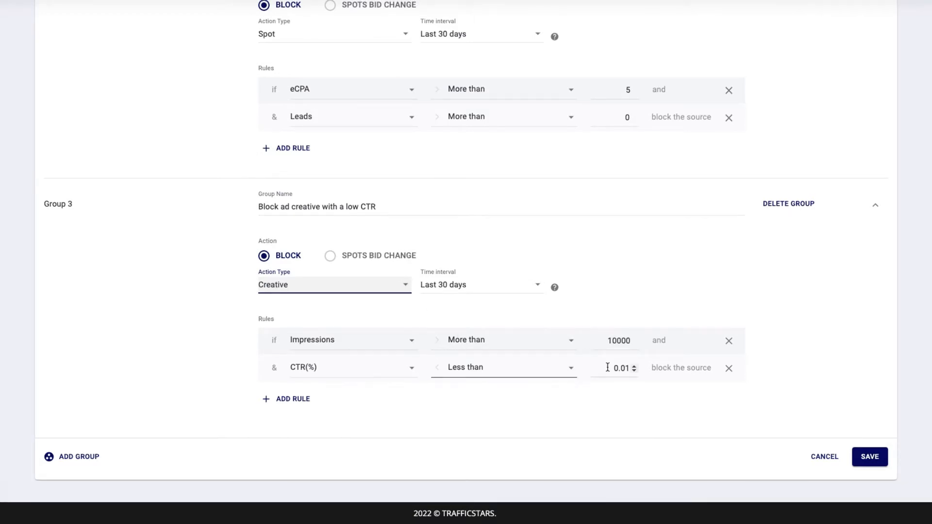
{"action": "left_click_drag", "start_coordinate": [625, 368], "coordinate": [637, 369]}
{"action": "type", "text": "5"}
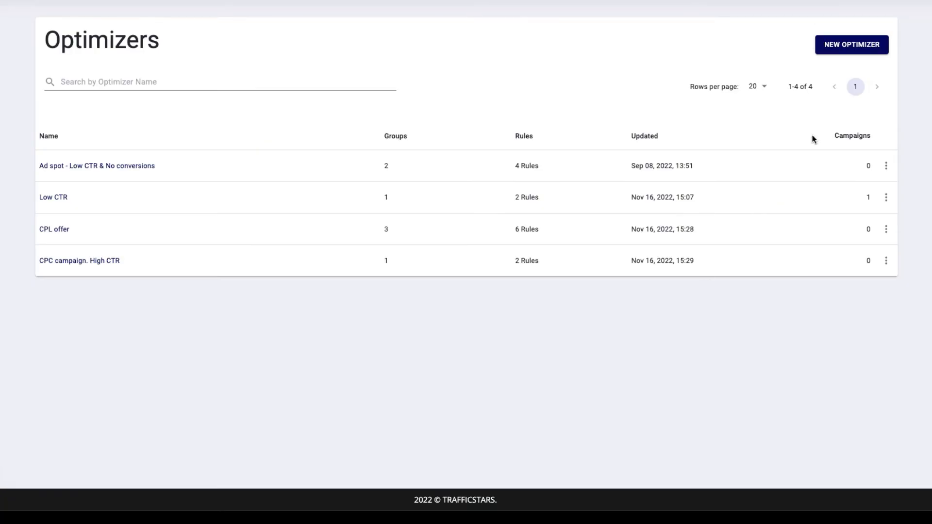
Create a new optimizer named CPC campaign and name its first group Block ad spot with too high CTR.
{"action": "left_click", "coordinate": [828, 49]}
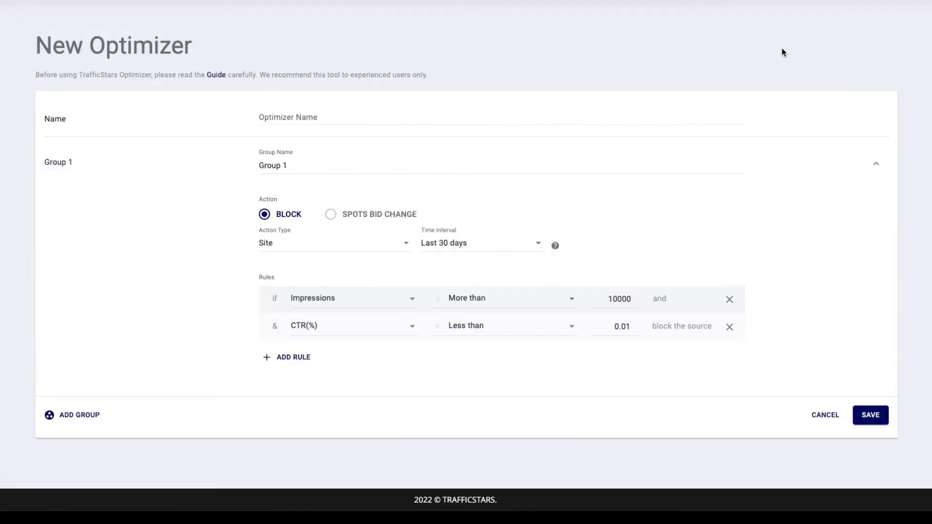
{"action": "left_click", "coordinate": [325, 114]}
{"action": "type", "text": "CPC campaign"}
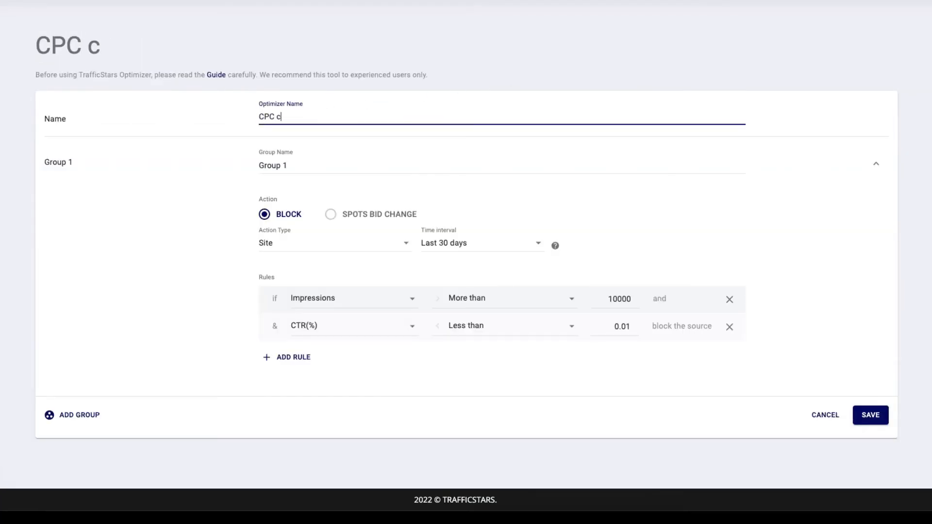
{"action": "triple_click", "coordinate": [314, 164]}
{"action": "key", "text": "BackSpace"}
{"action": "type", "text": "Block ad spot with too high CTR"}
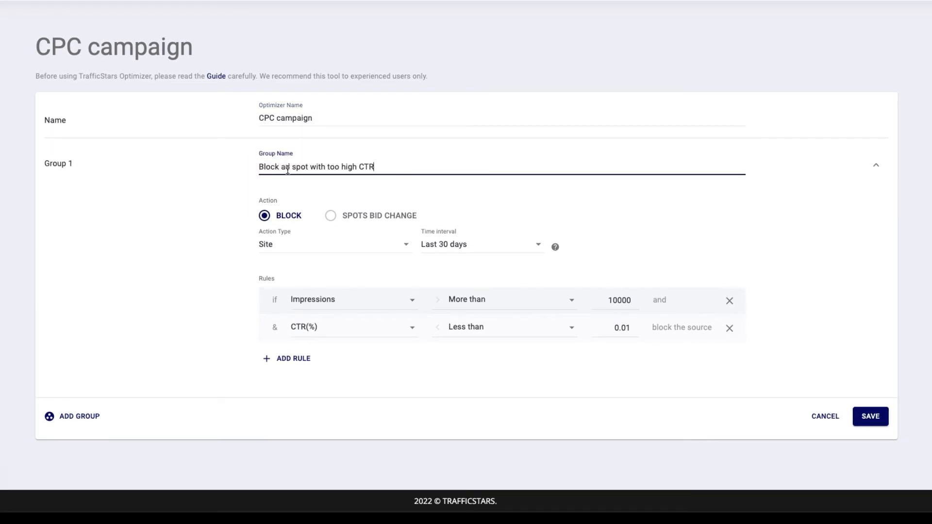
Set the first group's action type to Spot and its CTR rule to more than 1.
{"action": "left_click", "coordinate": [308, 243]}
{"action": "left_click", "coordinate": [298, 265]}
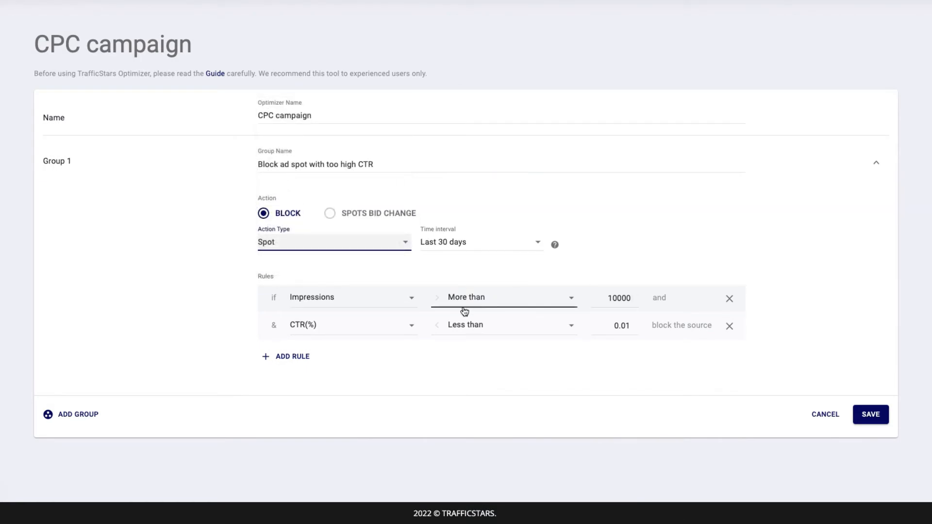
{"action": "left_click", "coordinate": [489, 326]}
{"action": "left_click", "coordinate": [484, 345]}
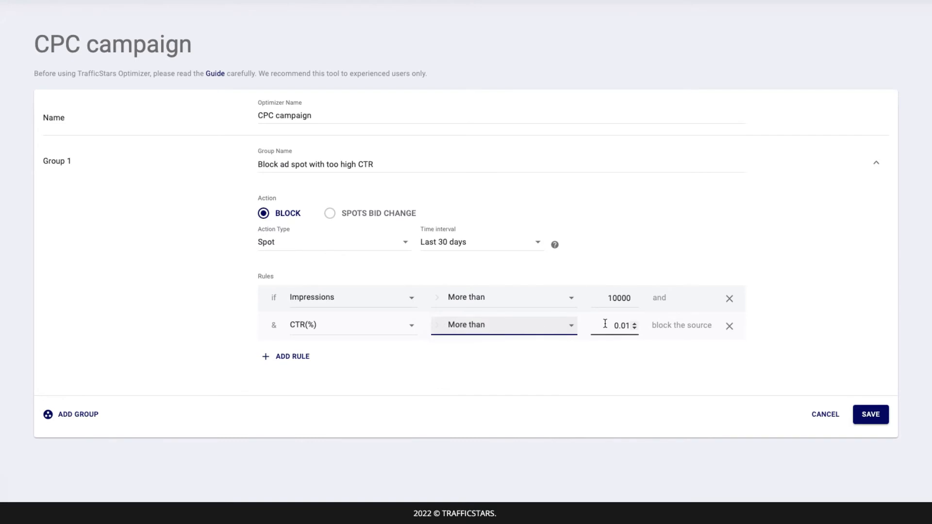
{"action": "left_click_drag", "start_coordinate": [605, 323], "coordinate": [655, 327]}
{"action": "type", "text": "1"}
{"action": "left_click", "coordinate": [639, 358]}
Add a second group to the optimizer and name it Block ad creative with too low CTR.
{"action": "left_click", "coordinate": [89, 417]}
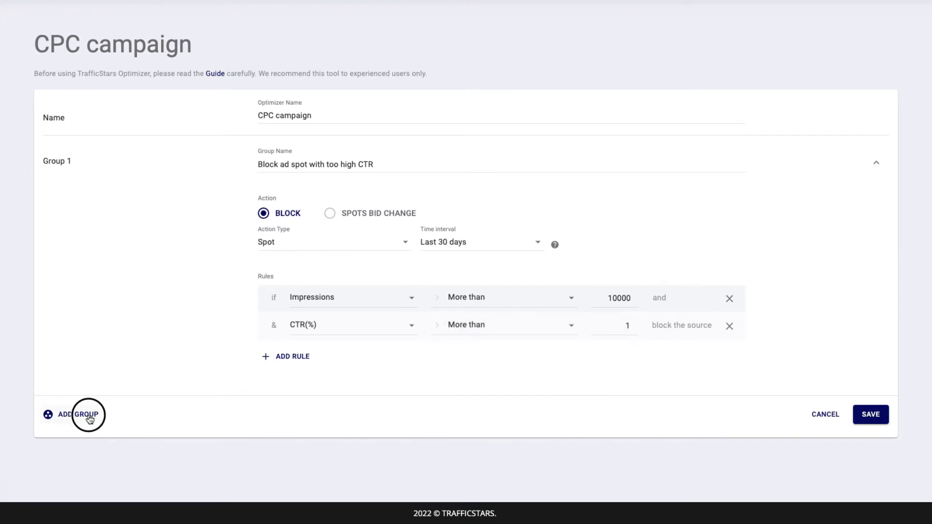
{"action": "scroll", "coordinate": [364, 269], "scroll_direction": "down", "scroll_amount": 4}
{"action": "left_click", "coordinate": [364, 204]}
{"action": "key", "text": "ctrl+a"}
{"action": "type", "text": "Block ad"}
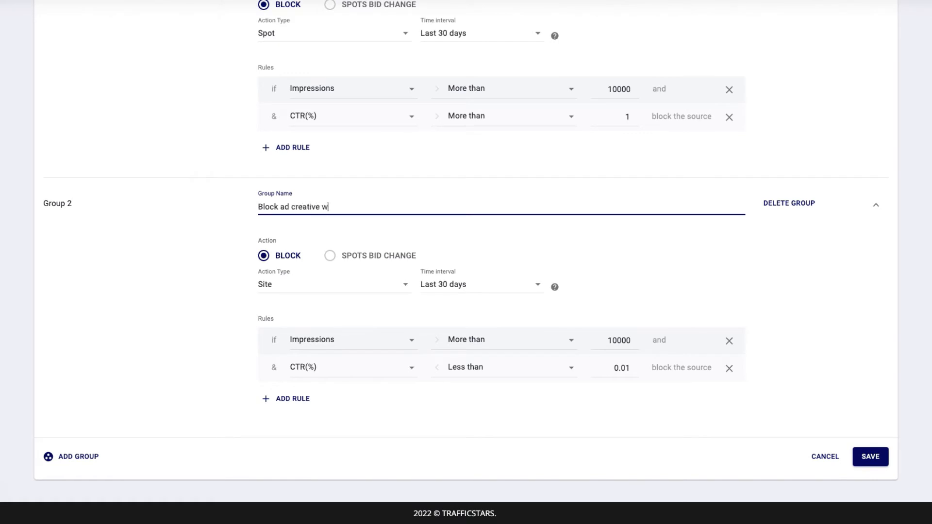
{"action": "type", "text": " creative with too low CTR"}
Set the second group's action type to Creative and save the CPC campaign optimizer.
{"action": "left_click", "coordinate": [286, 284]}
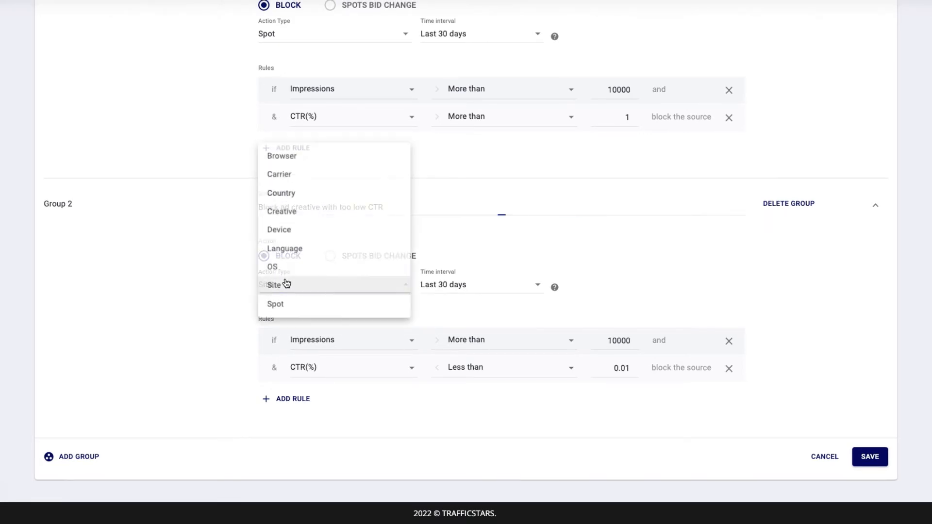
{"action": "left_click", "coordinate": [289, 214]}
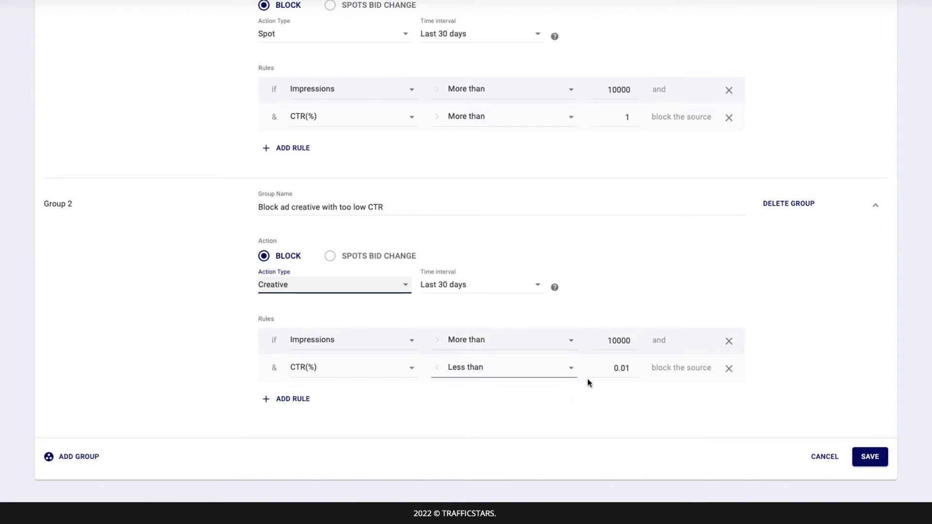
{"action": "left_click", "coordinate": [861, 457]}
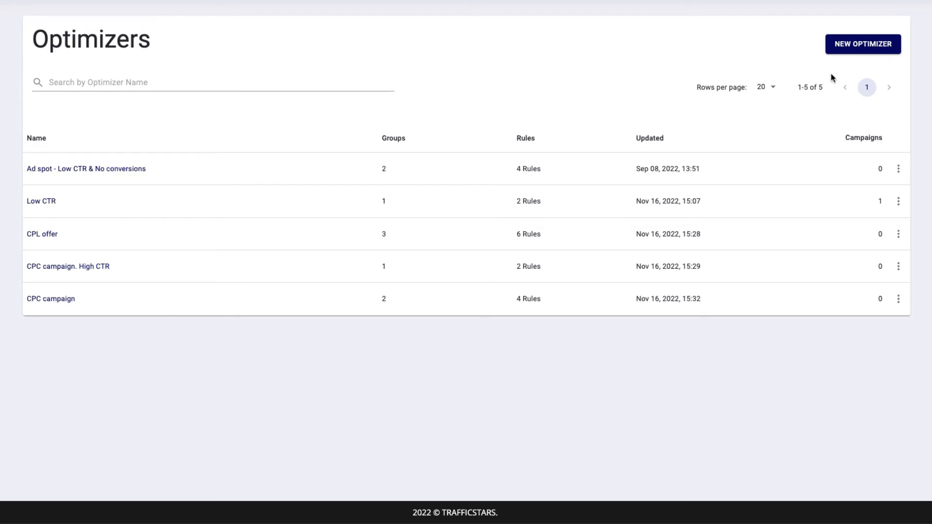
Create another optimizer named Auto-bidding and name its first group Increase bid for low eCPA.
{"action": "left_click", "coordinate": [839, 49]}
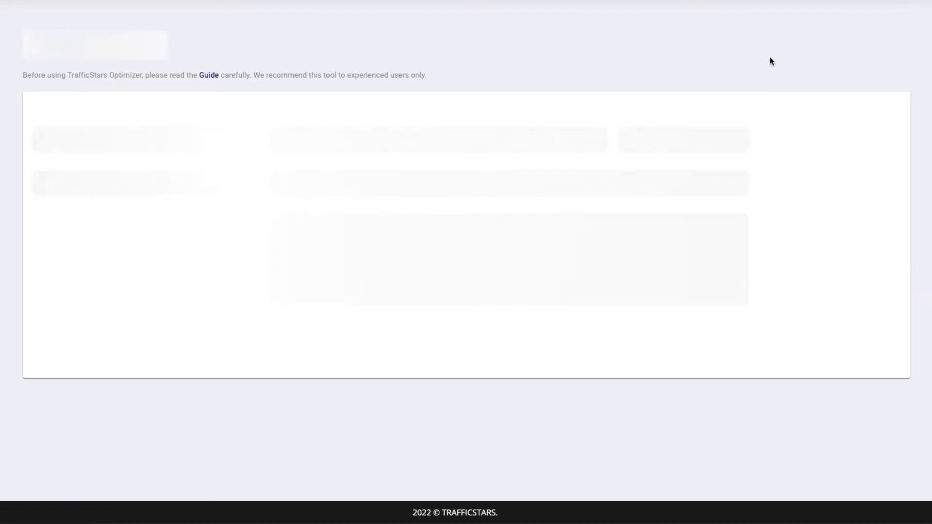
{"action": "left_click", "coordinate": [322, 117]}
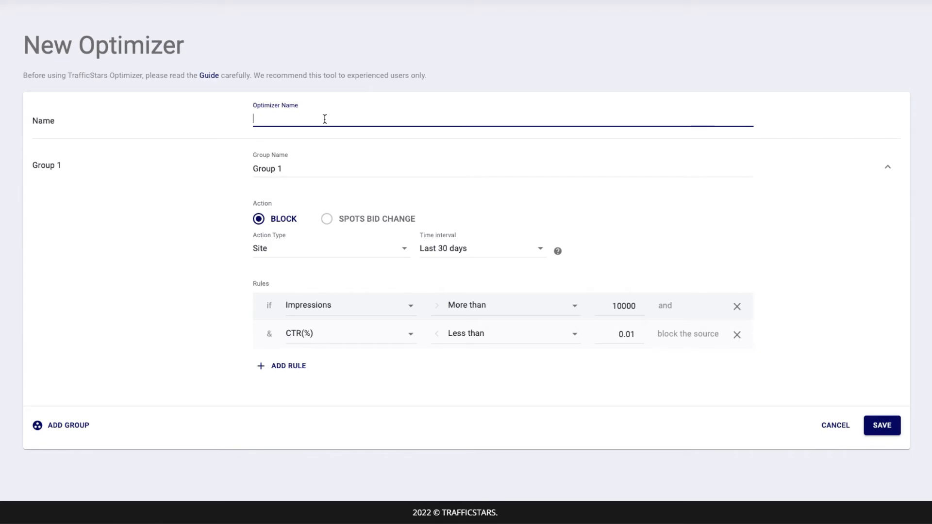
{"action": "type", "text": "Auto-bidding"}
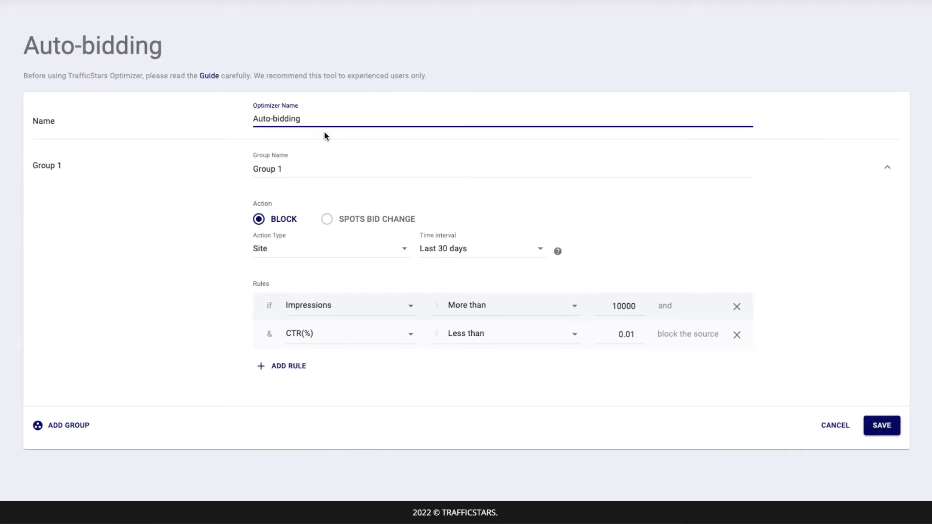
{"action": "left_click", "coordinate": [308, 171]}
{"action": "left_click_drag", "start_coordinate": [308, 171], "coordinate": [233, 171]}
{"action": "type", "text": "Increase bid for low eCPA"}
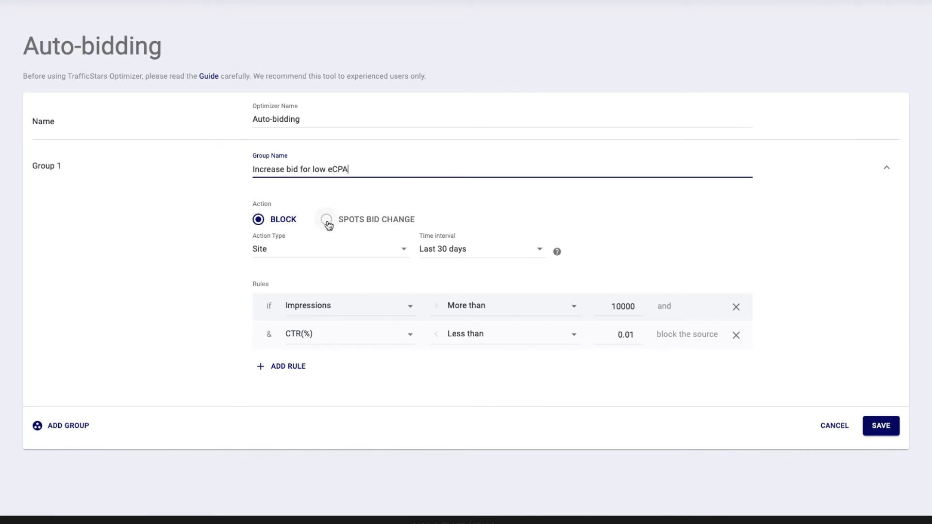
Set the first group's action to Spots bid change, with time interval Last 2 days and frequency every 2 days.
{"action": "left_click", "coordinate": [326, 220]}
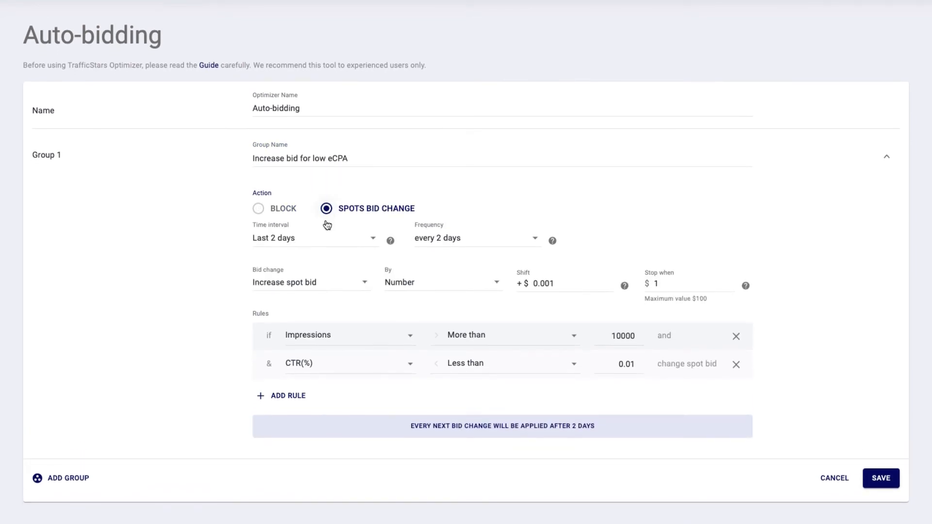
{"action": "left_click", "coordinate": [324, 240]}
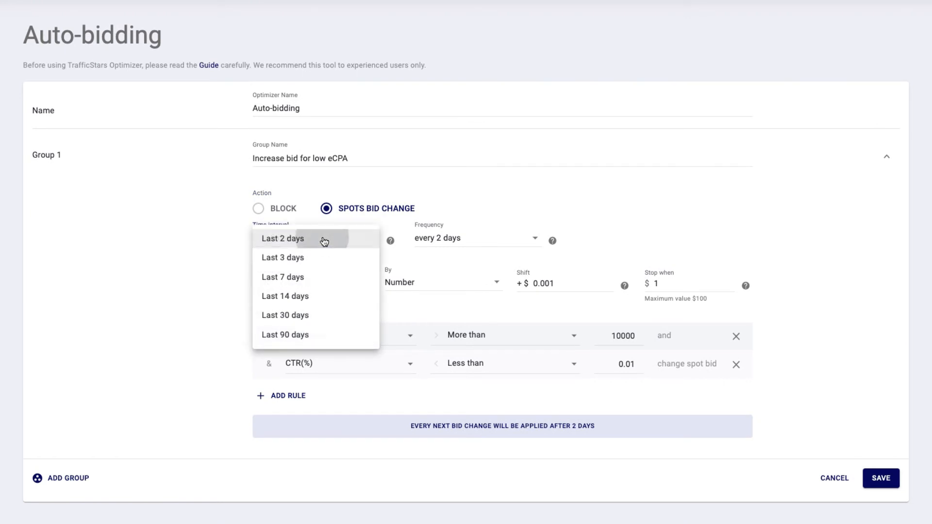
{"action": "left_click", "coordinate": [324, 241]}
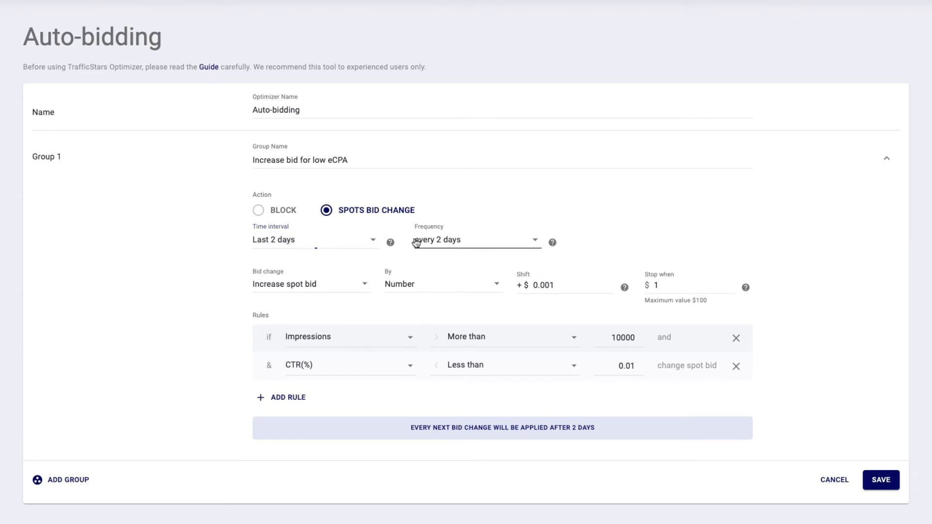
{"action": "left_click", "coordinate": [466, 243]}
{"action": "left_click", "coordinate": [500, 242]}
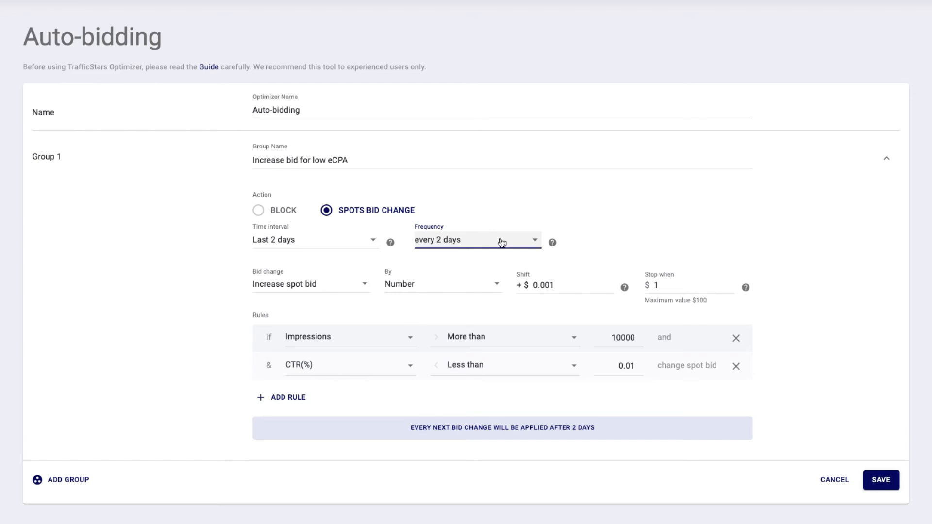
{"action": "scroll", "coordinate": [488, 246], "scroll_direction": "up", "scroll_amount": 1}
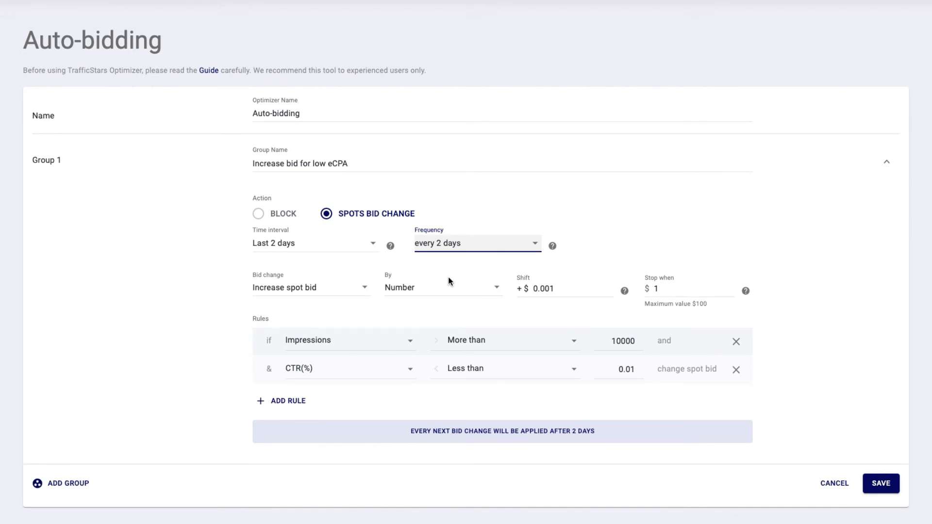
Set the first group's bid increase to a shift of 10 percent, stopping at $10.
{"action": "left_click", "coordinate": [442, 289]}
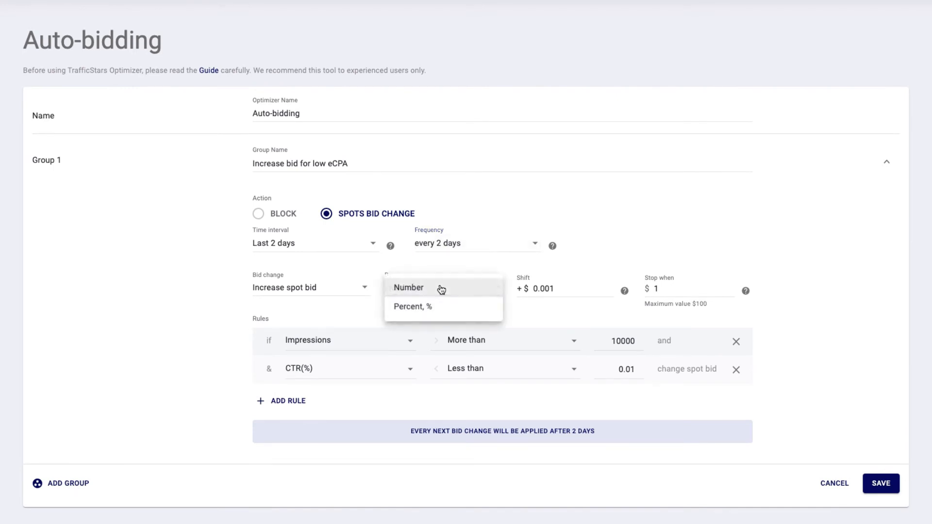
{"action": "left_click", "coordinate": [438, 306]}
{"action": "left_click_drag", "start_coordinate": [556, 287], "coordinate": [493, 293]}
{"action": "type", "text": "10"}
{"action": "left_click", "coordinate": [691, 290]}
{"action": "type", "text": "0"}
Set the first group's rules to Leads more than 0 and eCPA less than 2.
{"action": "left_click", "coordinate": [386, 341]}
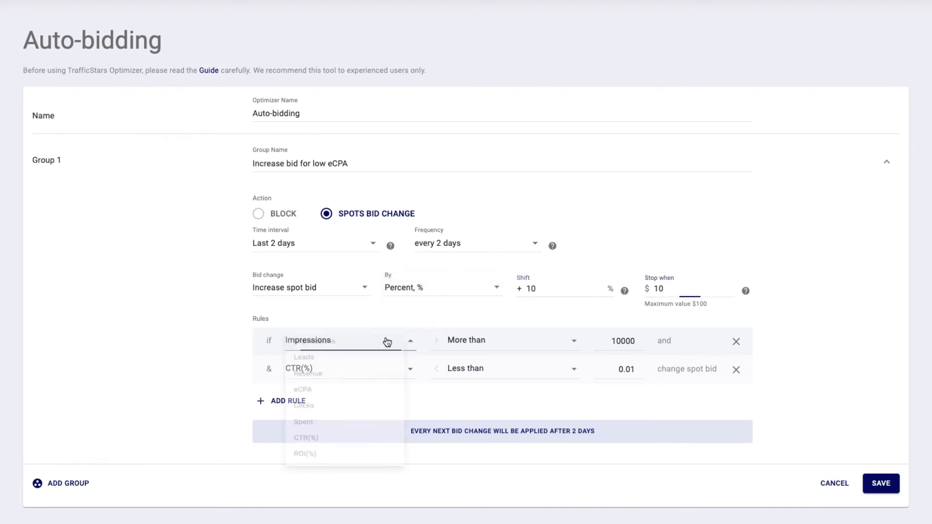
{"action": "left_click", "coordinate": [348, 358]}
{"action": "double_click", "coordinate": [623, 341]}
{"action": "type", "text": "0"}
{"action": "left_click", "coordinate": [384, 371]}
{"action": "left_click", "coordinate": [308, 312]}
{"action": "double_click", "coordinate": [626, 369]}
{"action": "type", "text": "2"}
{"action": "left_click", "coordinate": [162, 405]}
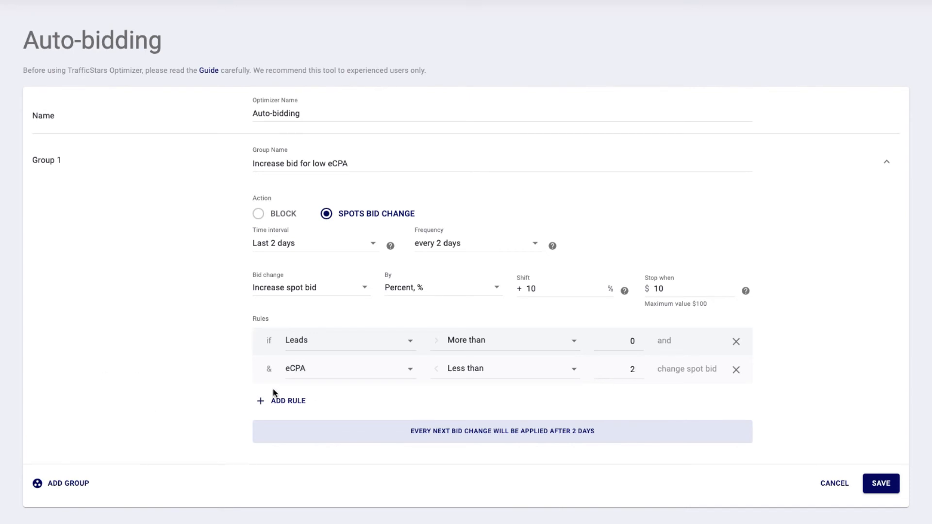
Add a second group to the Auto-bidding optimizer and name it Decrease bid for high eCPA.
{"action": "left_click", "coordinate": [84, 483]}
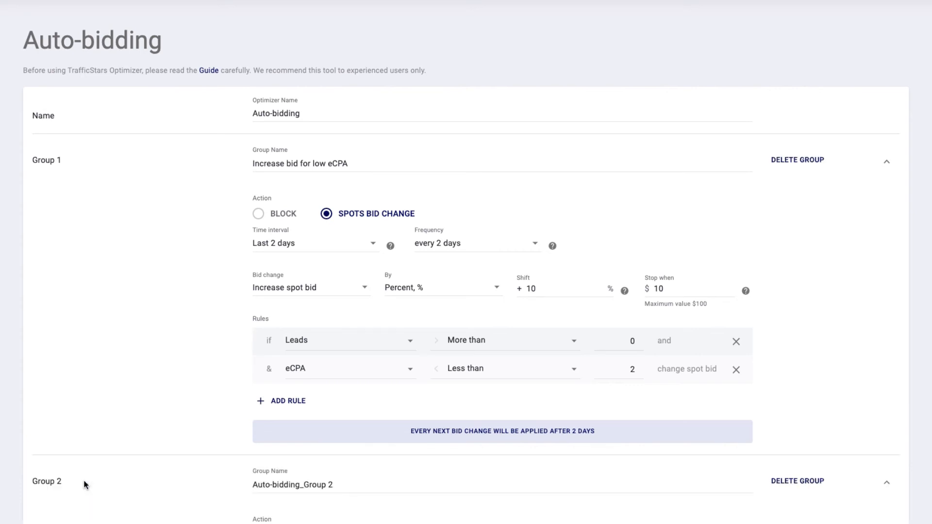
{"action": "scroll", "coordinate": [346, 410], "scroll_direction": "down", "scroll_amount": 5}
{"action": "left_click", "coordinate": [331, 210]}
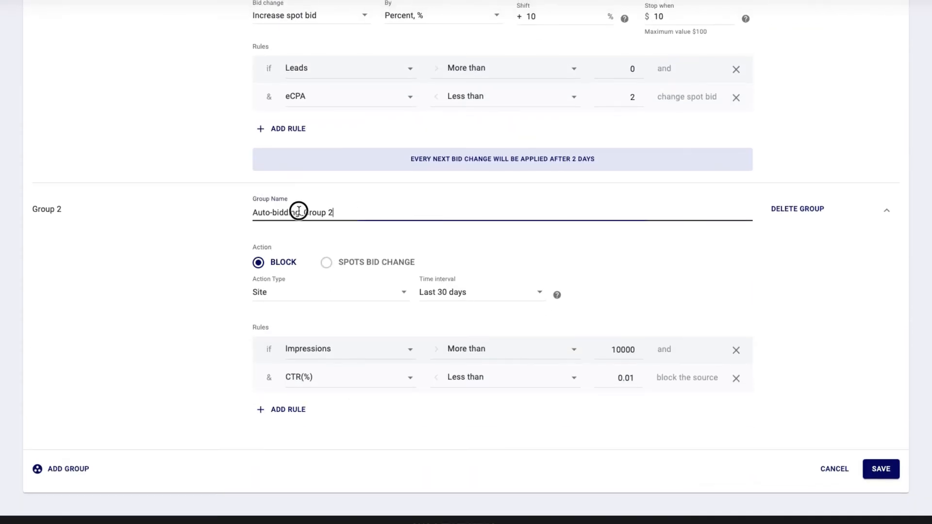
{"action": "left_click_drag", "start_coordinate": [333, 212], "coordinate": [244, 214]}
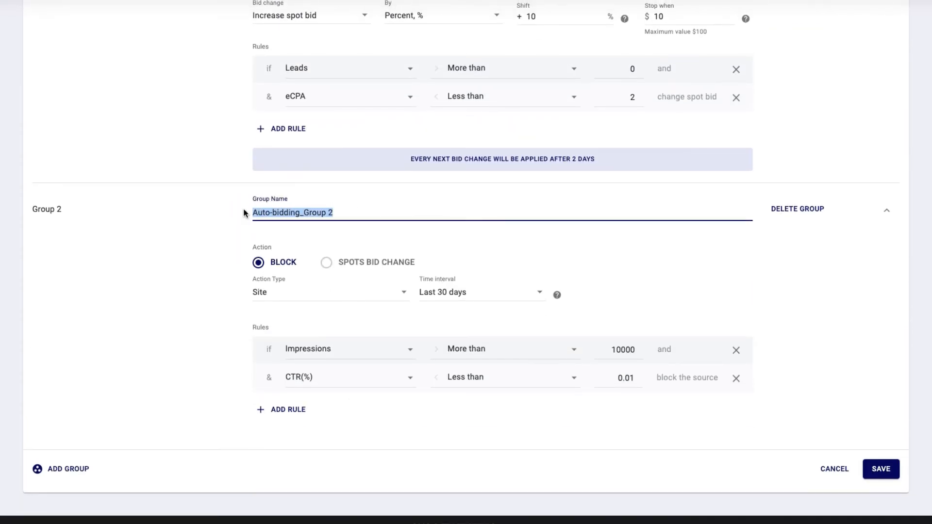
{"action": "type", "text": "Decrease bid for high"}
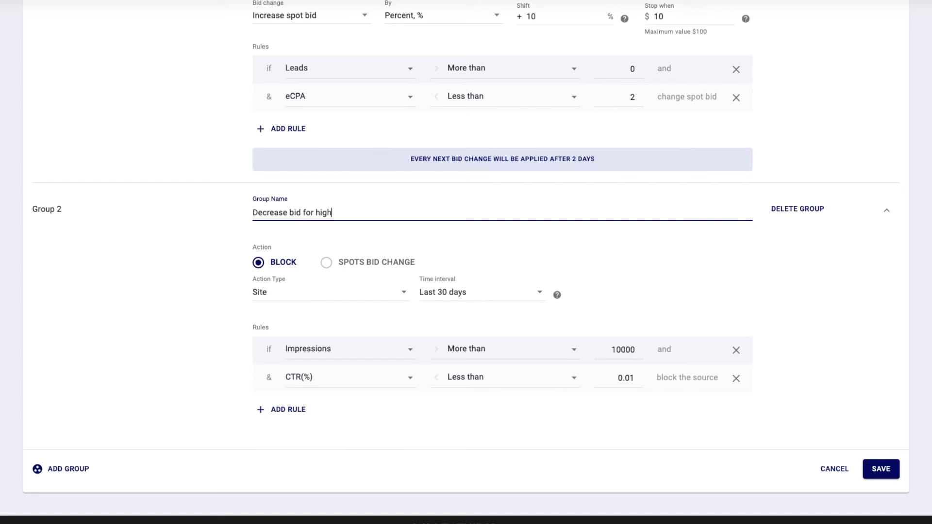
Set the second group's action to Spots bid change, decreasing the spot bid by 10 percent and stopping at $0.001.
{"action": "left_click", "coordinate": [325, 262]}
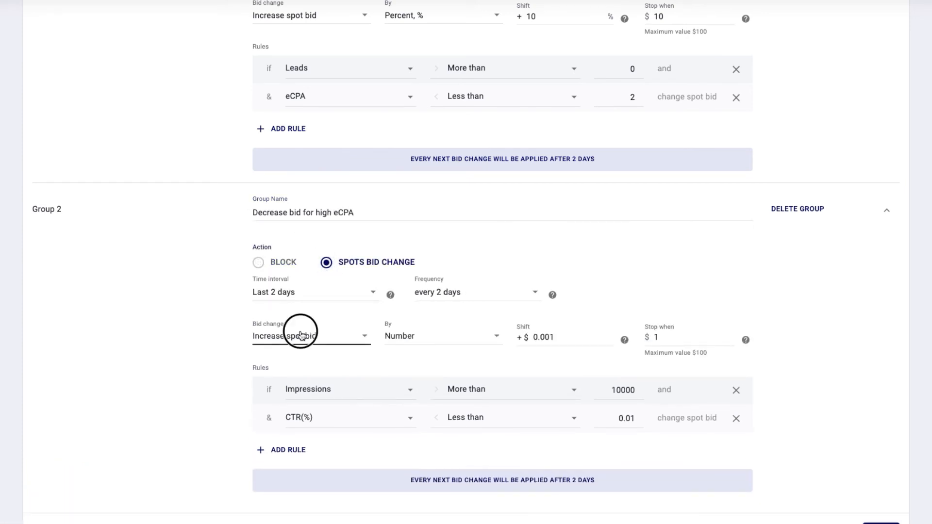
{"action": "left_click", "coordinate": [301, 335]}
{"action": "left_click", "coordinate": [283, 355]}
{"action": "left_click", "coordinate": [421, 336]}
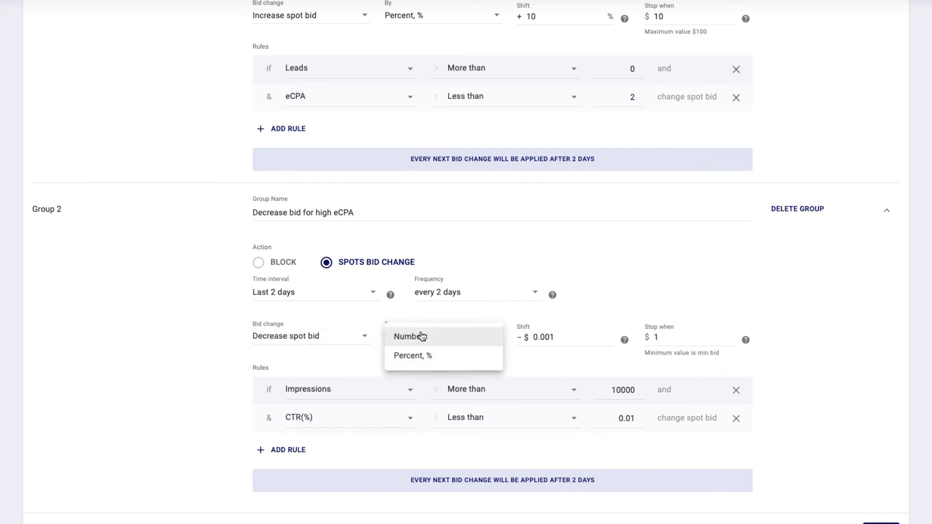
{"action": "left_click", "coordinate": [431, 356]}
{"action": "left_click", "coordinate": [528, 336]}
{"action": "double_click", "coordinate": [528, 335]}
{"action": "type", "text": "10"}
{"action": "left_click", "coordinate": [667, 336]}
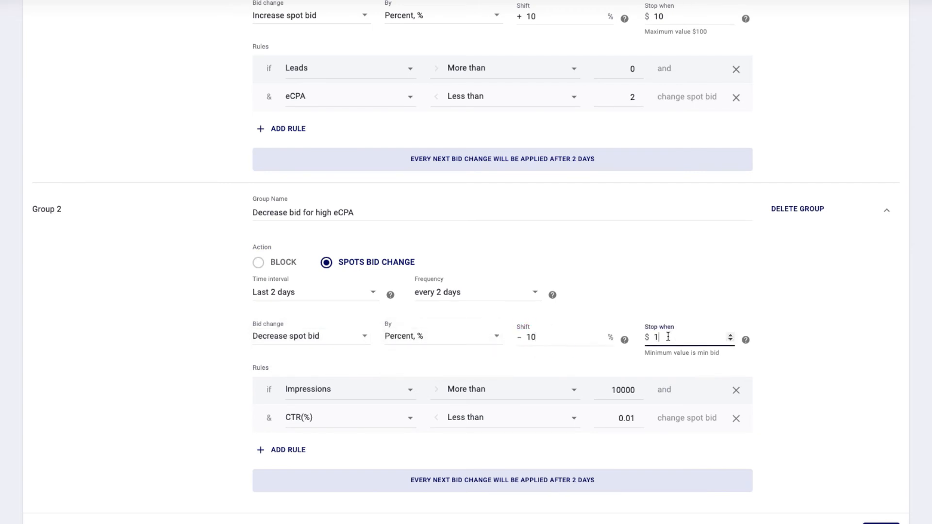
Set the second group's rules to Leads more than 0 and eCPA more than 2.
{"action": "left_click", "coordinate": [395, 389]}
{"action": "left_click", "coordinate": [377, 399]}
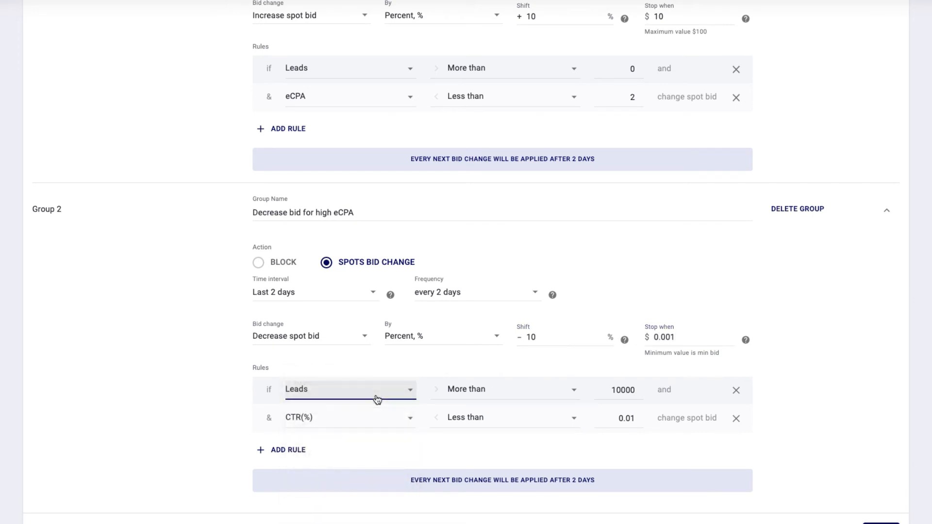
{"action": "double_click", "coordinate": [624, 390]}
{"action": "type", "text": "0"}
{"action": "left_click", "coordinate": [339, 425]}
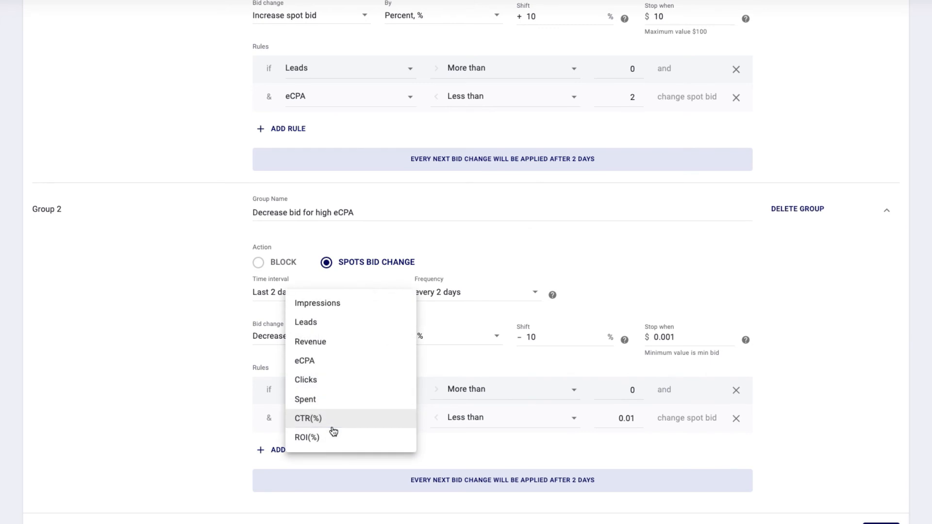
{"action": "left_click", "coordinate": [325, 368]}
{"action": "left_click", "coordinate": [495, 419]}
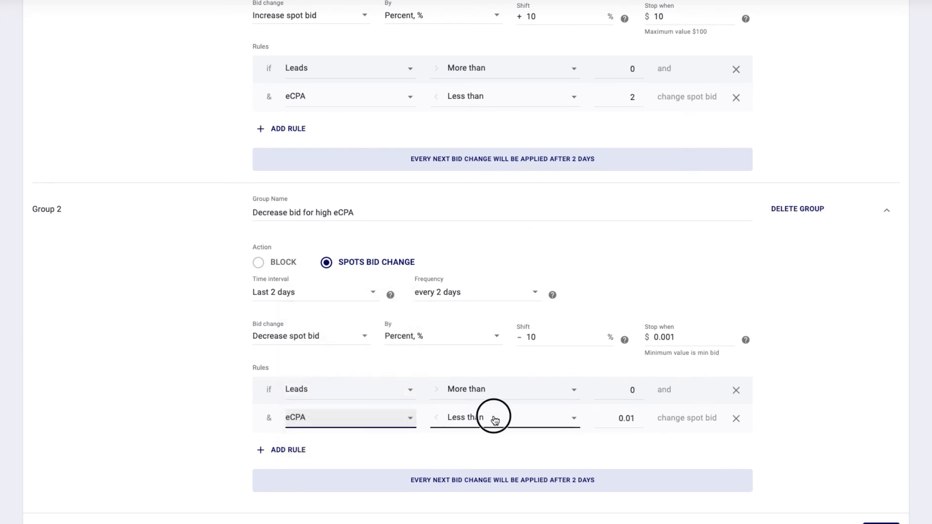
{"action": "left_click", "coordinate": [490, 439]}
{"action": "double_click", "coordinate": [616, 415]}
{"action": "type", "text": "2"}
Add a third group named Decrease bid for no conversions and set its action to Spots bid change.
{"action": "scroll", "coordinate": [212, 417], "scroll_direction": "down", "scroll_amount": 1}
{"action": "left_click", "coordinate": [67, 495]}
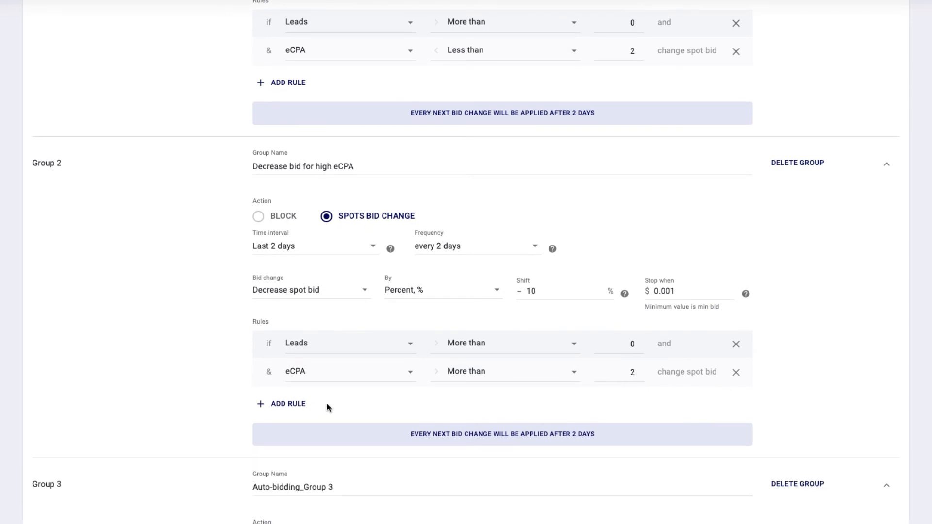
{"action": "left_click", "coordinate": [343, 212]}
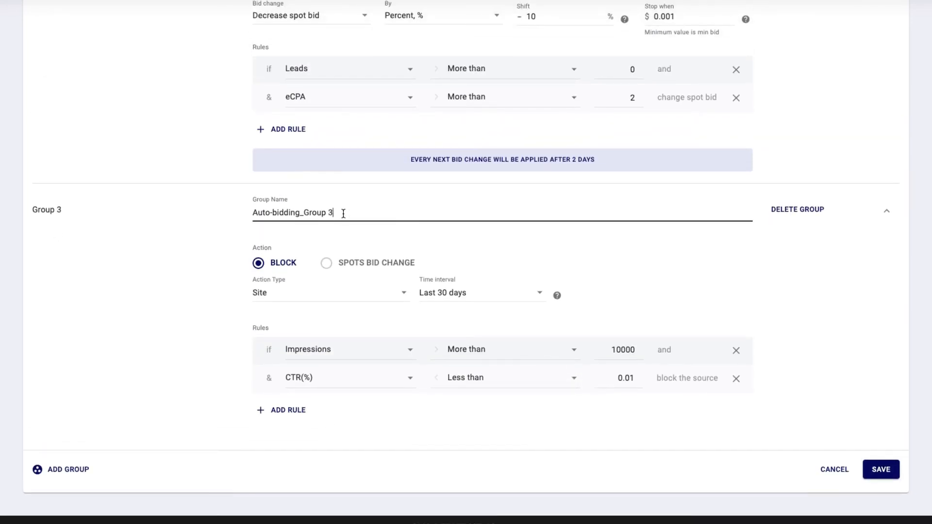
{"action": "left_click_drag", "start_coordinate": [344, 212], "coordinate": [229, 214]}
{"action": "type", "text": "Decrease bid for no conversions"}
{"action": "left_click", "coordinate": [325, 264]}
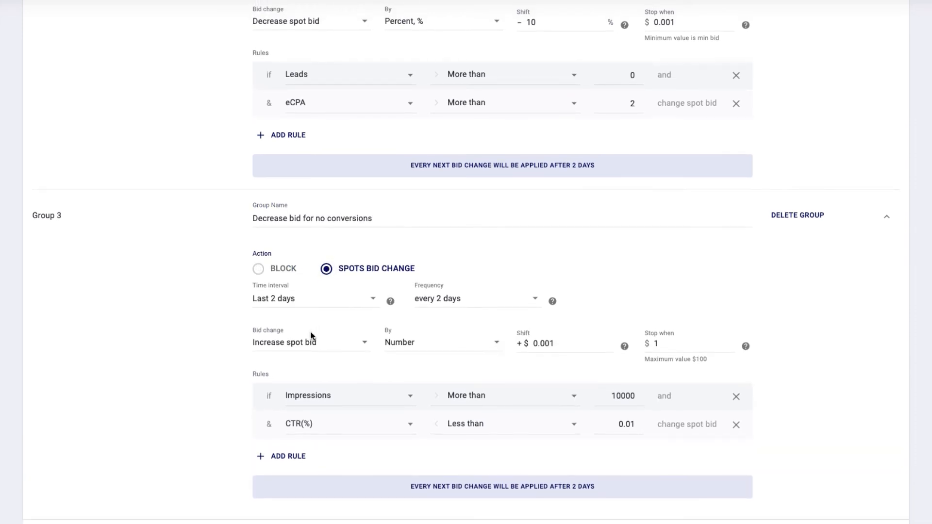
Set the third group's bid change to decrease the spot bid by 10 percent and stop at $0.001.
{"action": "left_click", "coordinate": [311, 340]}
{"action": "left_click", "coordinate": [300, 358]}
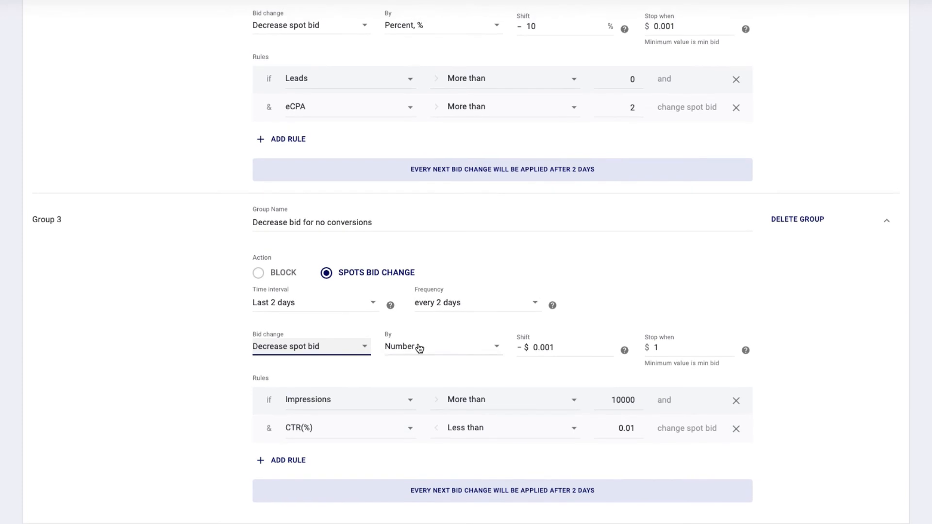
{"action": "left_click", "coordinate": [417, 347]}
{"action": "left_click", "coordinate": [412, 365]}
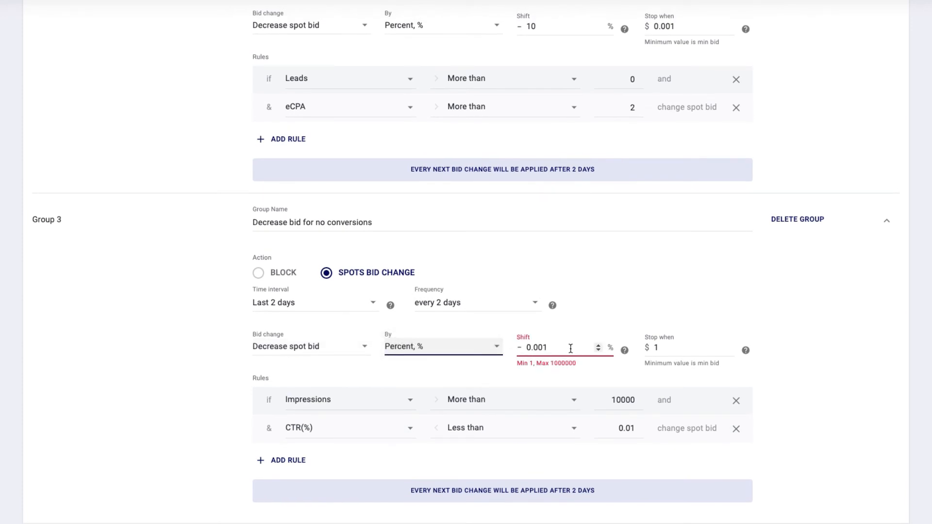
{"action": "left_click_drag", "start_coordinate": [570, 348], "coordinate": [485, 348]}
{"action": "type", "text": "10"}
{"action": "left_click", "coordinate": [661, 348]}
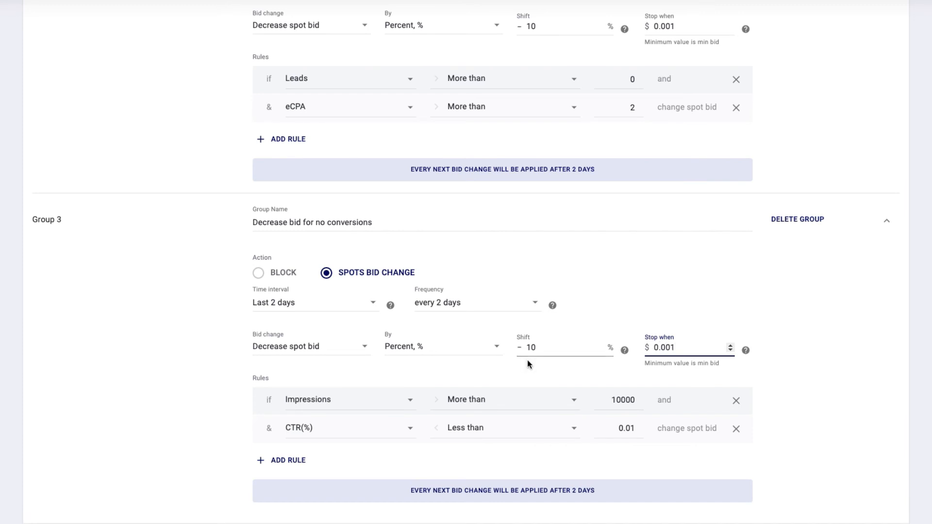
Set the third group's first rule to Leads less than 1.
{"action": "left_click", "coordinate": [367, 402]}
{"action": "left_click", "coordinate": [352, 409]}
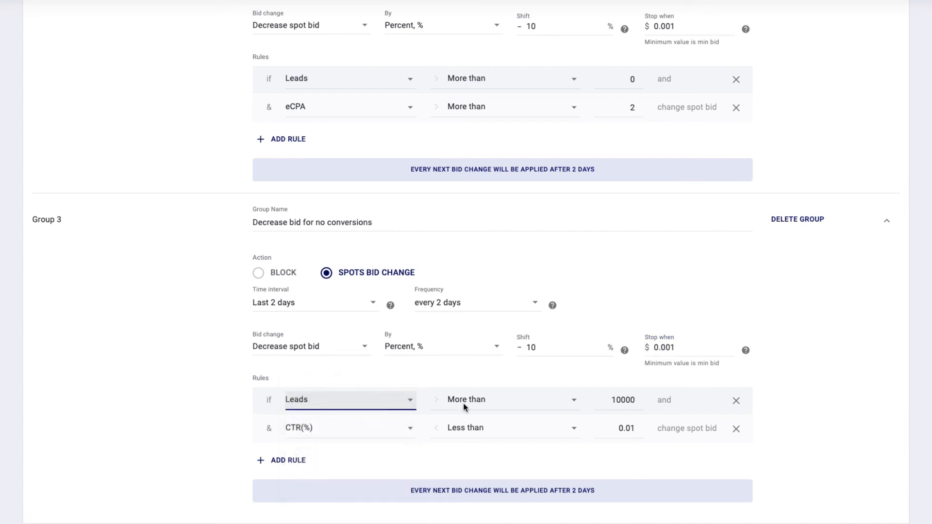
{"action": "left_click", "coordinate": [502, 404]}
{"action": "left_click", "coordinate": [489, 383]}
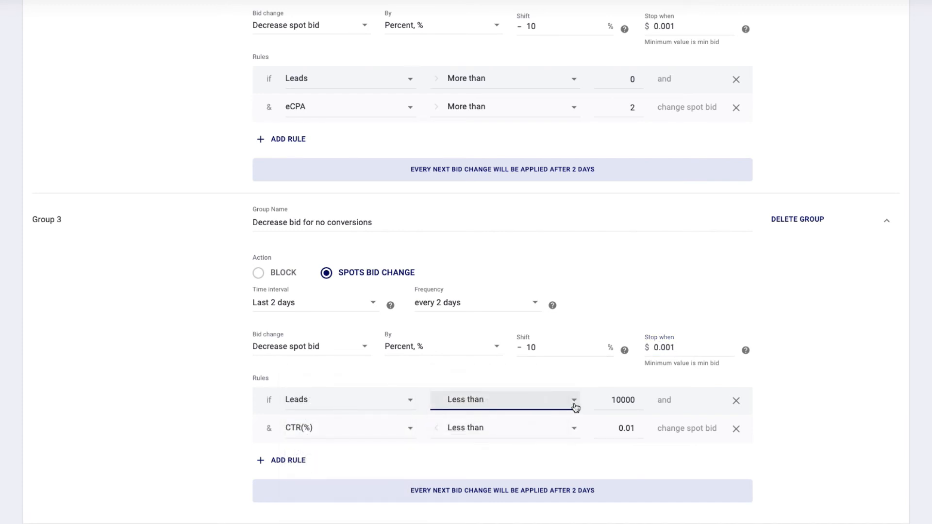
{"action": "double_click", "coordinate": [628, 401]}
{"action": "type", "text": "1"}
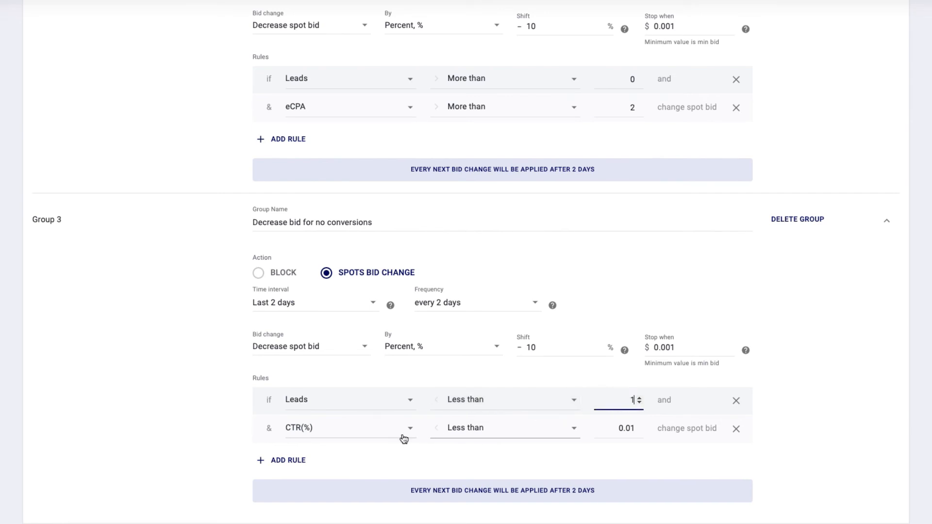
Set the third group's second rule to Spent more than 2.
{"action": "left_click", "coordinate": [393, 435]}
{"action": "left_click", "coordinate": [331, 415]}
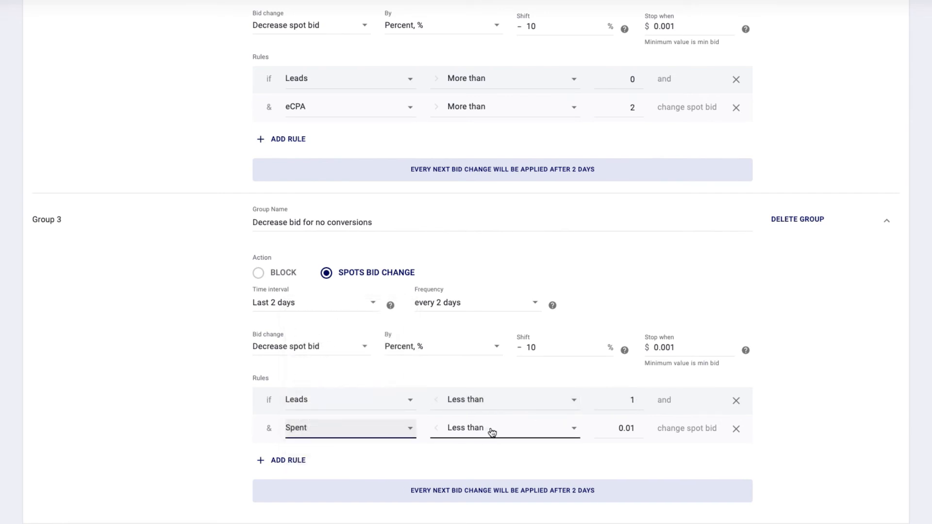
{"action": "left_click", "coordinate": [490, 429]}
{"action": "left_click", "coordinate": [483, 450]}
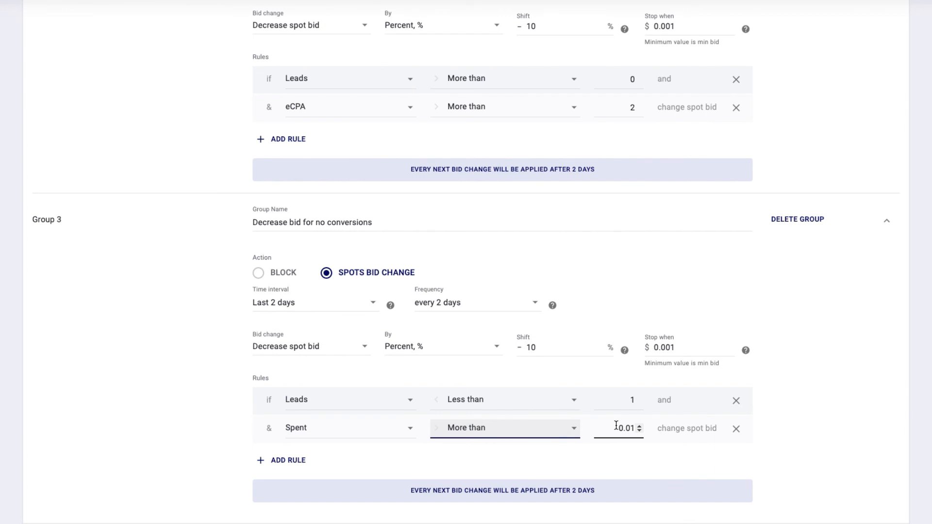
{"action": "double_click", "coordinate": [616, 426]}
{"action": "type", "text": "2"}
Add a fourth group named Block no converting spots and set its blocking action type to Spot.
{"action": "scroll", "coordinate": [156, 416], "scroll_direction": "down", "scroll_amount": 3}
{"action": "left_click", "coordinate": [92, 480]}
{"action": "left_click_drag", "start_coordinate": [334, 213], "coordinate": [245, 213]}
{"action": "type", "text": "Block no conv"}
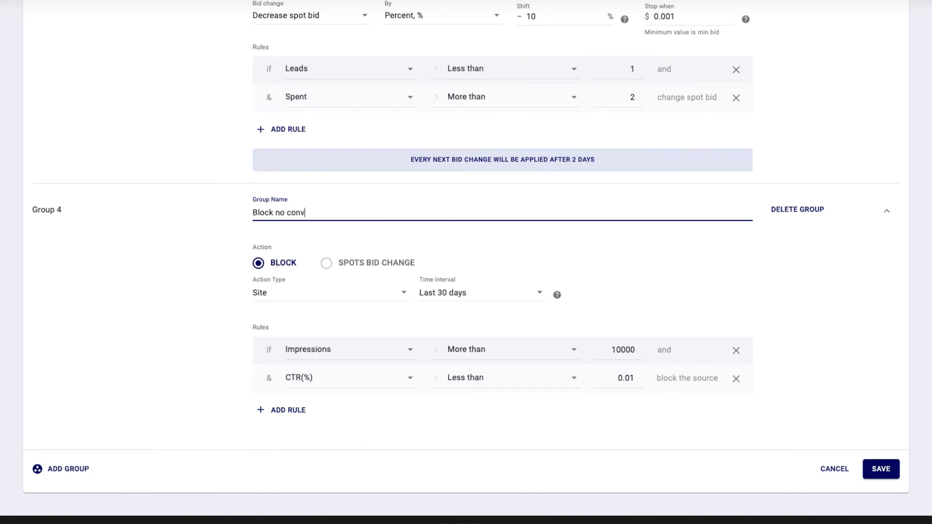
{"action": "type", "text": "erting spots"}
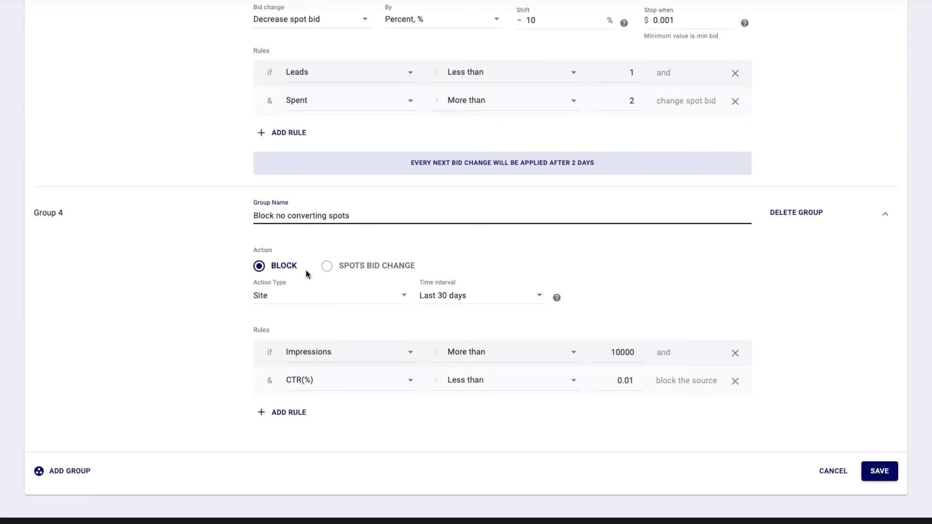
{"action": "left_click", "coordinate": [292, 294]}
{"action": "left_click", "coordinate": [277, 316]}
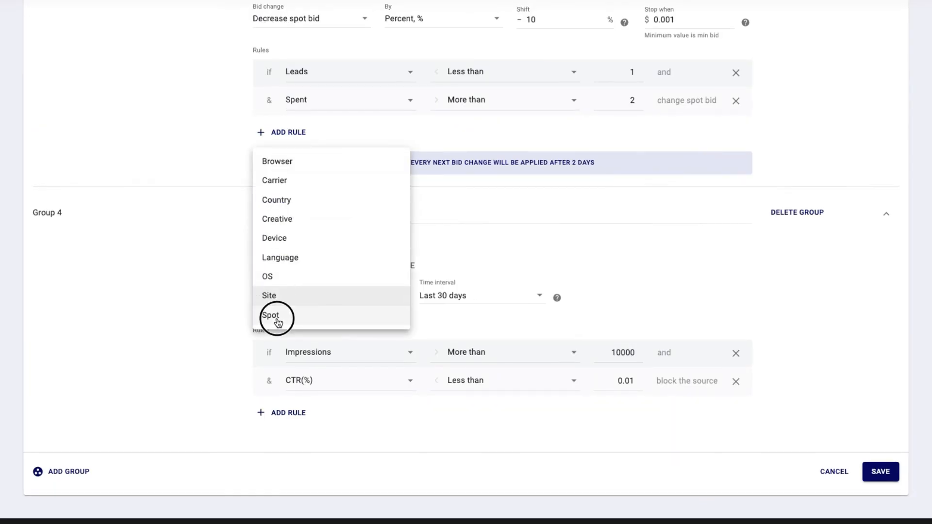
Set the fourth group's first rule to Spent more than 10.
{"action": "left_click", "coordinate": [311, 351]}
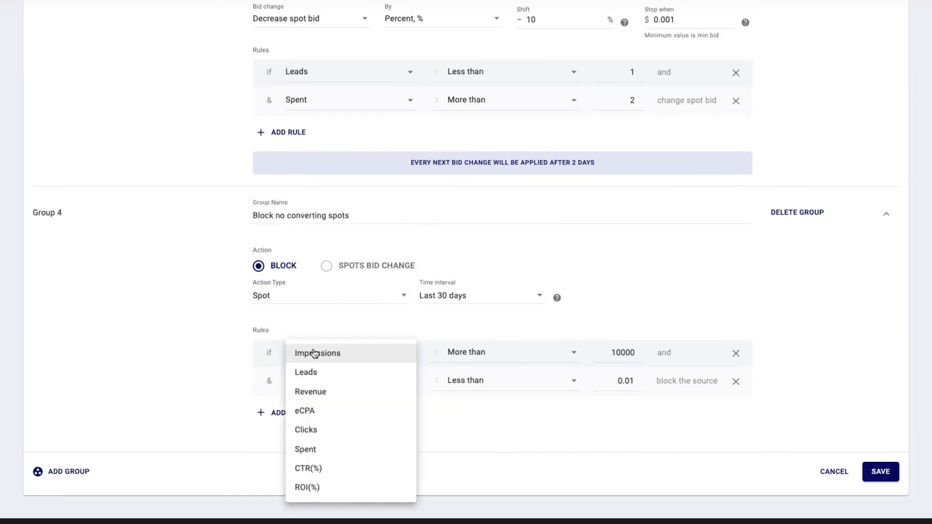
{"action": "left_click", "coordinate": [310, 450]}
{"action": "left_click", "coordinate": [619, 352]}
{"action": "key", "text": "Delete"}
{"action": "key", "text": "Delete"}
{"action": "key", "text": "Delete"}
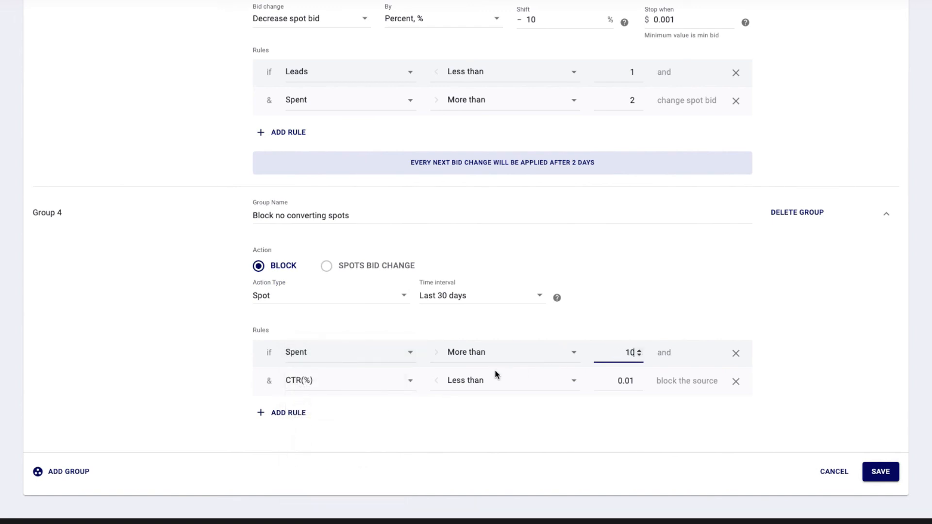
Set the fourth group's second rule to Leads less than 1.
{"action": "left_click", "coordinate": [353, 384]}
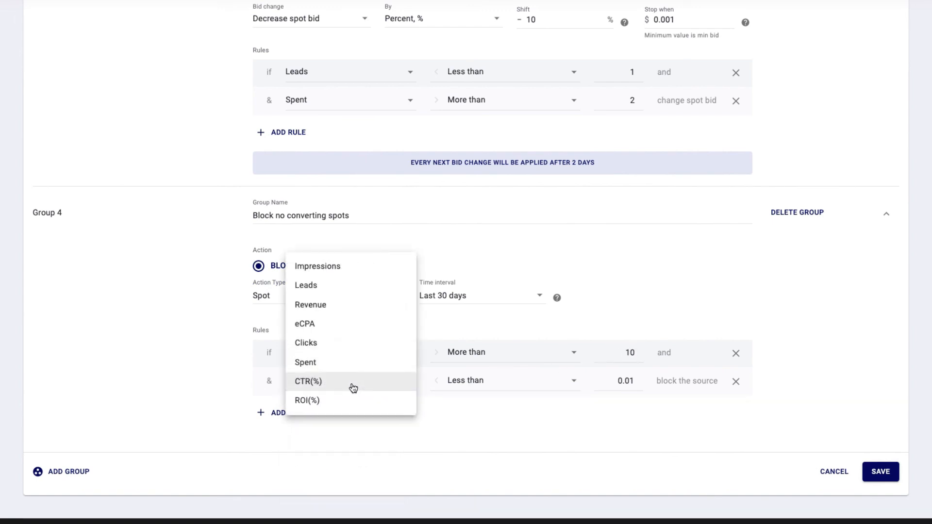
{"action": "left_click", "coordinate": [328, 287]}
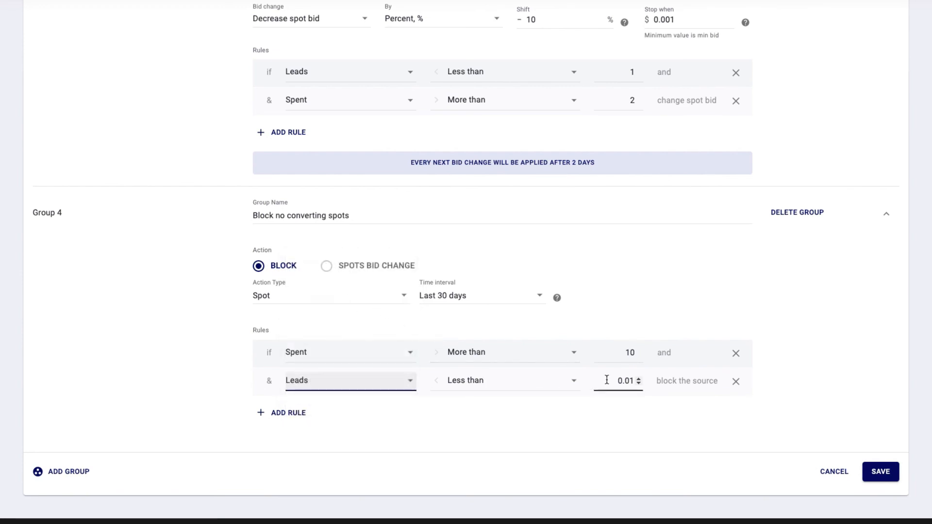
{"action": "left_click_drag", "start_coordinate": [606, 381], "coordinate": [653, 387]}
{"action": "left_click", "coordinate": [634, 413]}
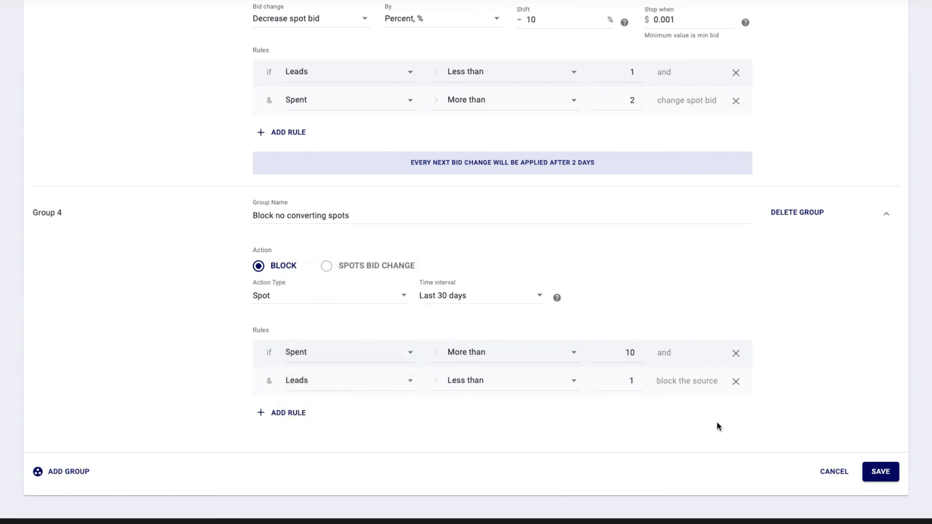